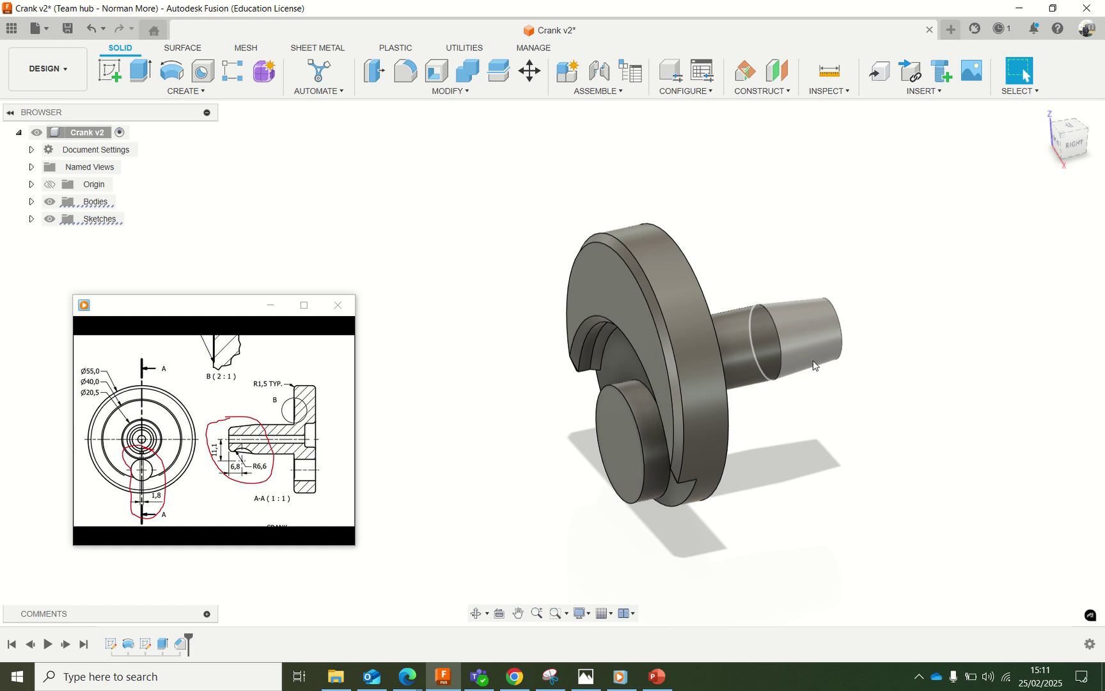
- Split the crank body in two along the YZ origin plane
{"action": "left_click", "coordinate": [32, 186]}
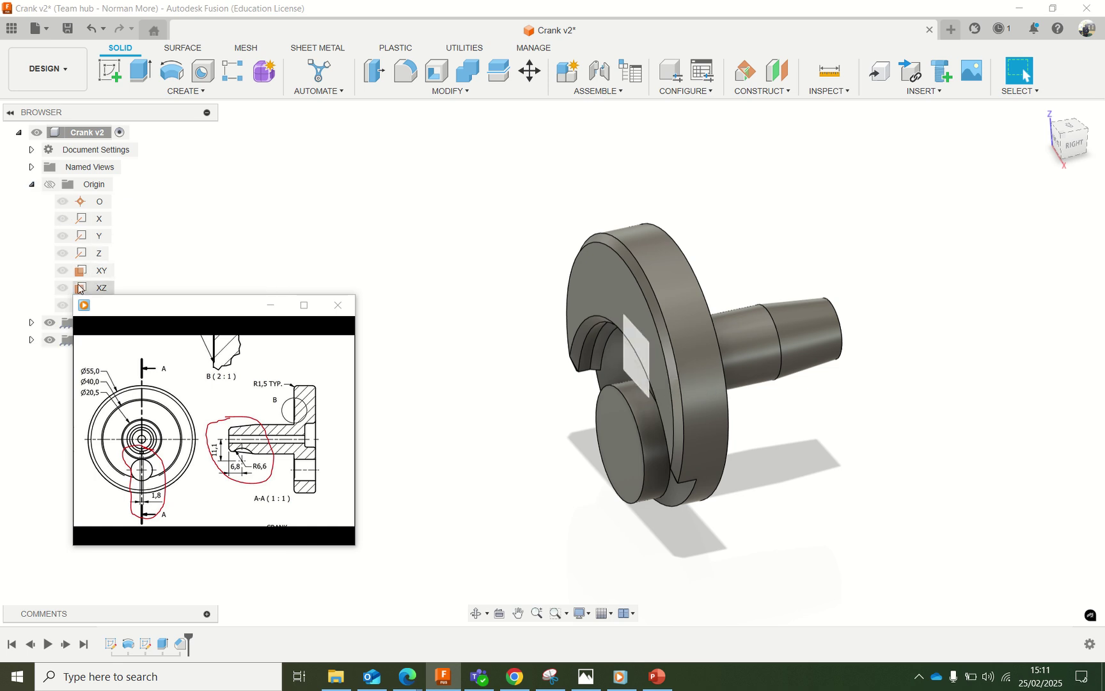
{"action": "left_click_drag", "start_coordinate": [124, 309], "coordinate": [133, 325]}
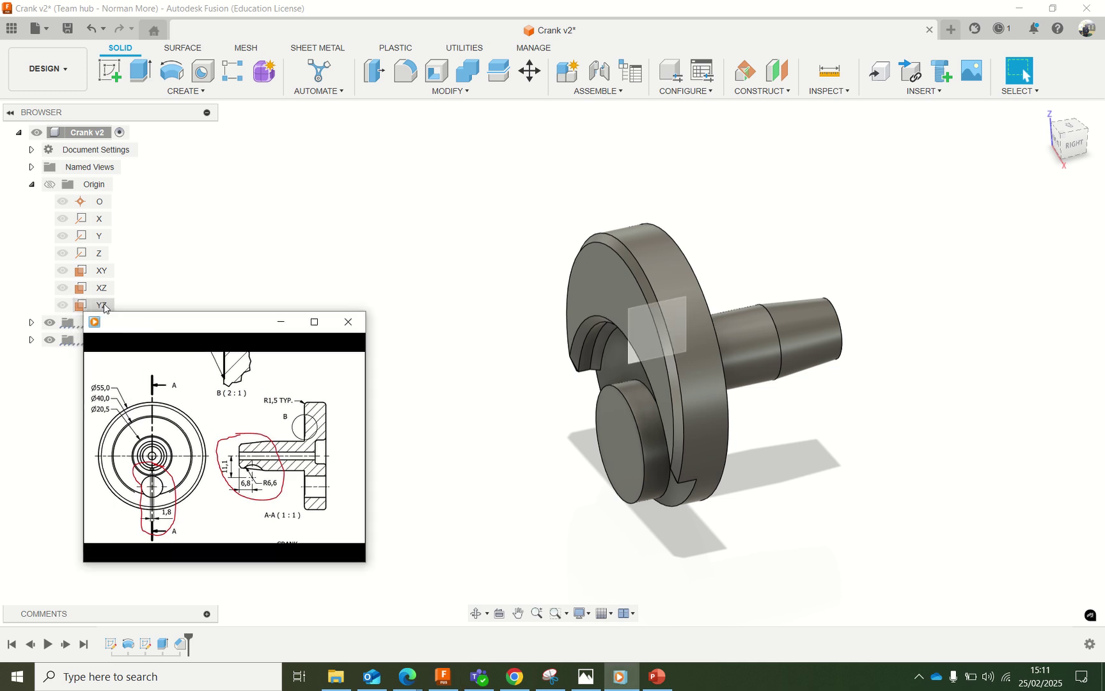
{"action": "left_click", "coordinate": [105, 308]}
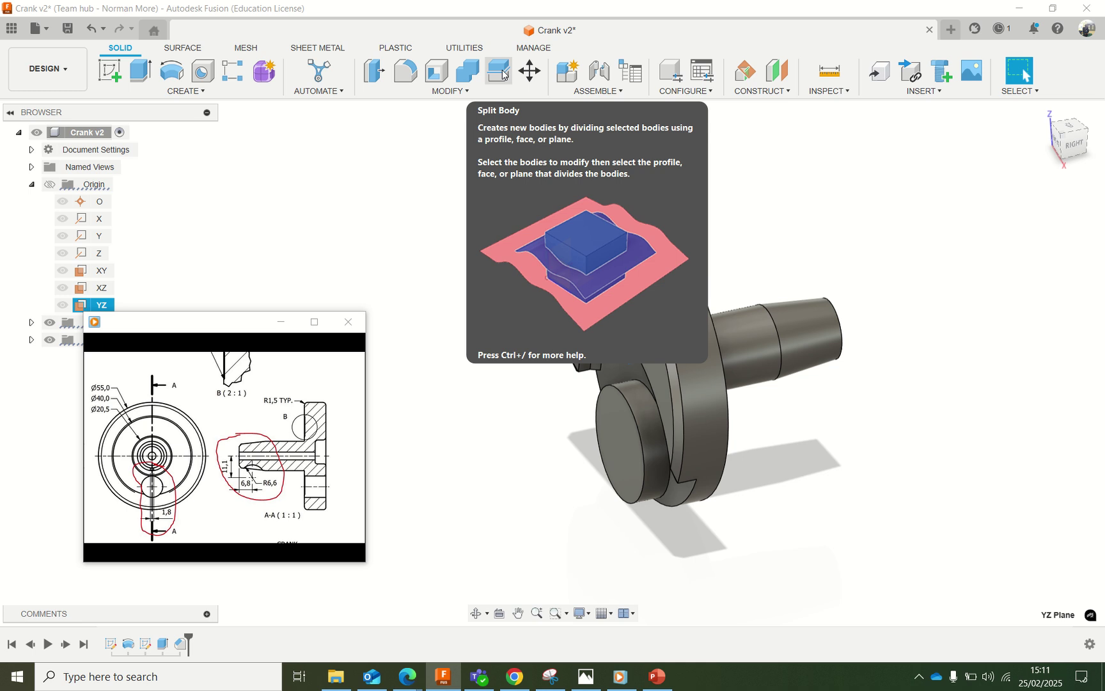
{"action": "left_click", "coordinate": [503, 75]}
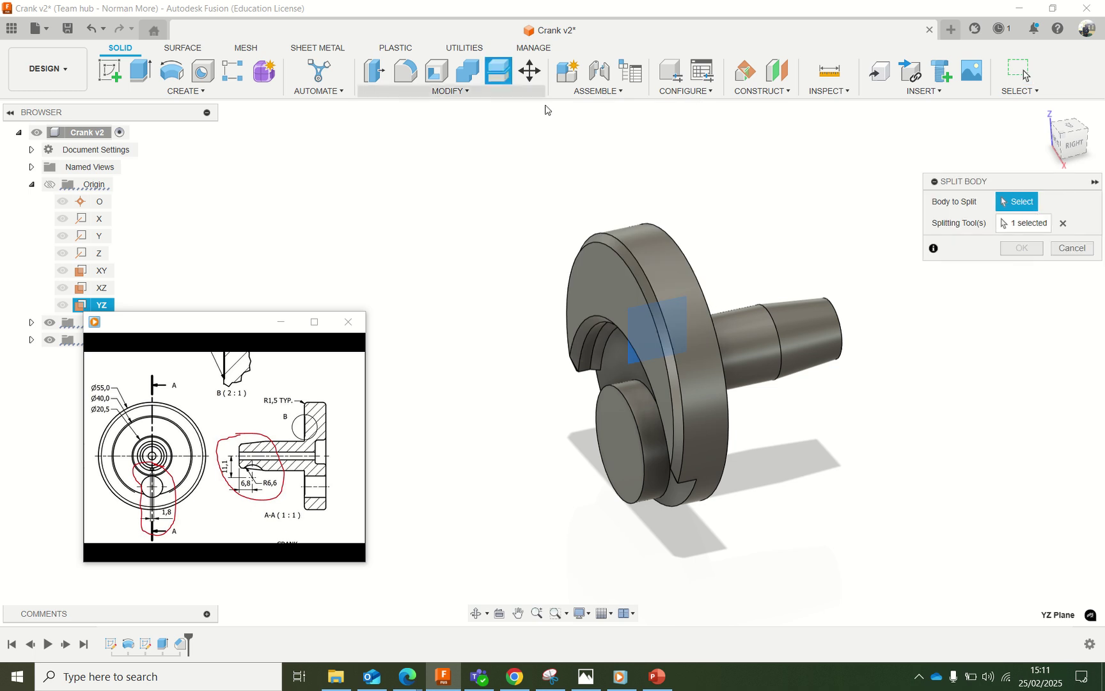
{"action": "left_click", "coordinate": [738, 323]}
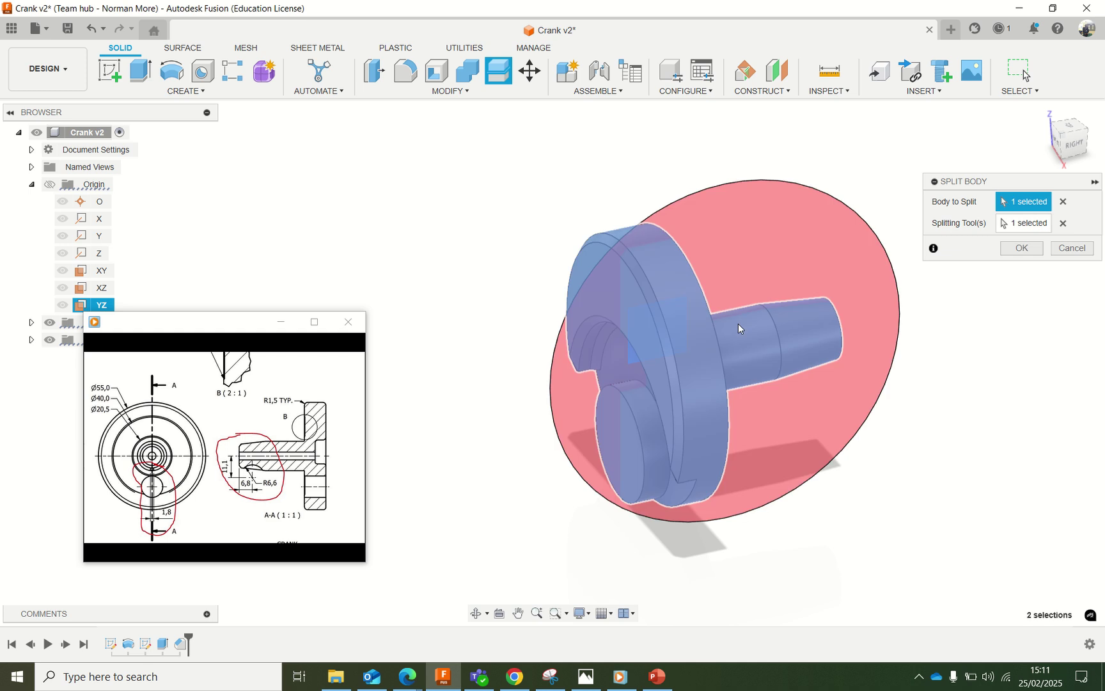
{"action": "left_click", "coordinate": [1021, 248]}
- Hide the near half of the split crank body to expose the cut face
{"action": "middle_click_drag", "start_coordinate": [963, 382], "coordinate": [711, 342], "text": "shift"}
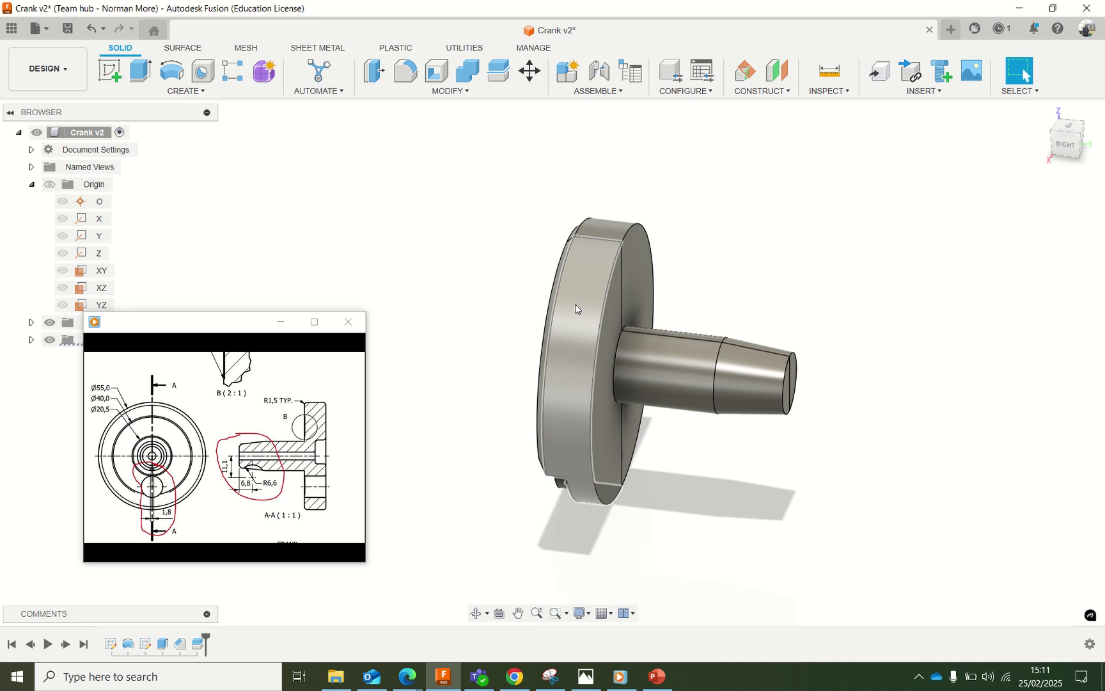
{"action": "left_click", "coordinate": [611, 357]}
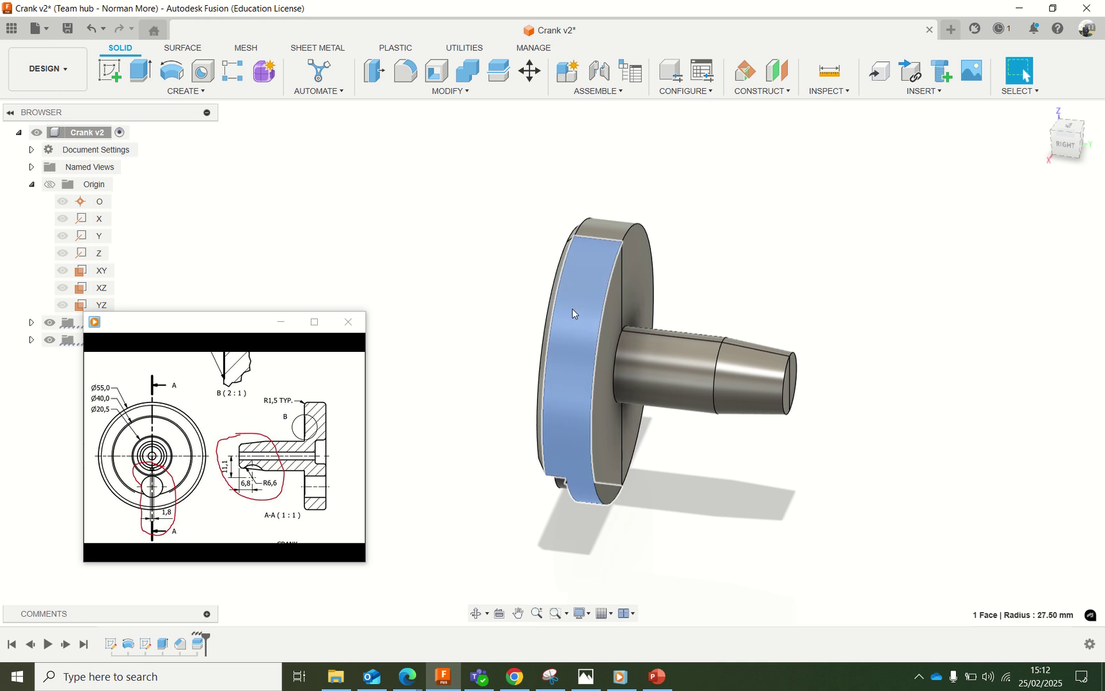
{"action": "left_click", "coordinate": [601, 356]}
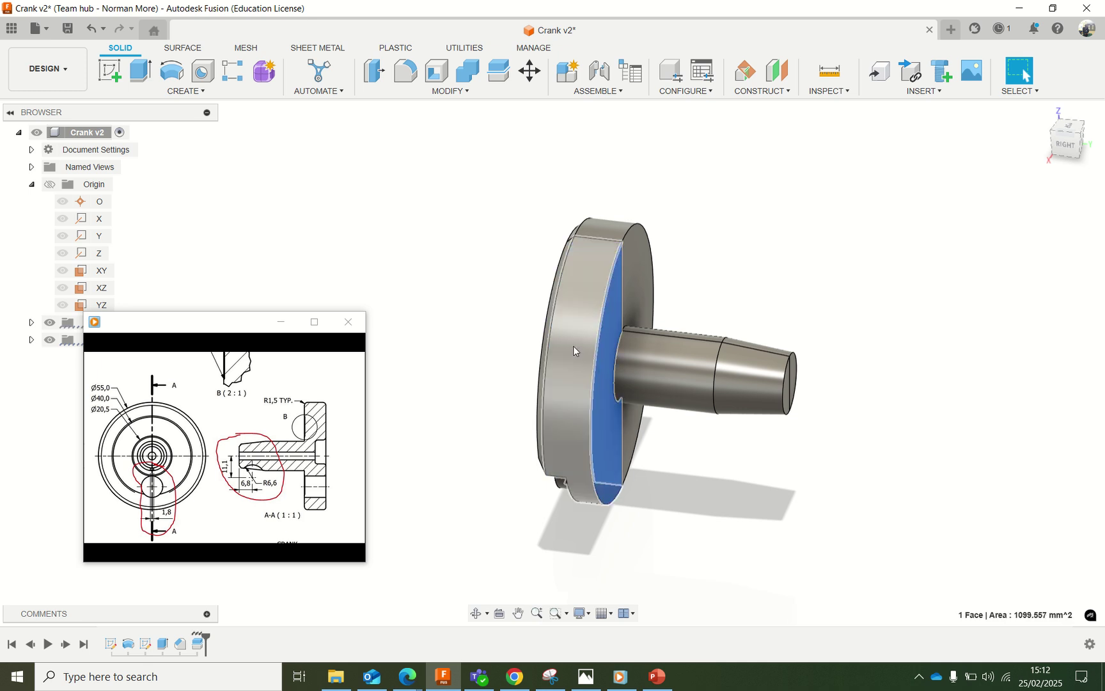
{"action": "right_click", "coordinate": [573, 346]}
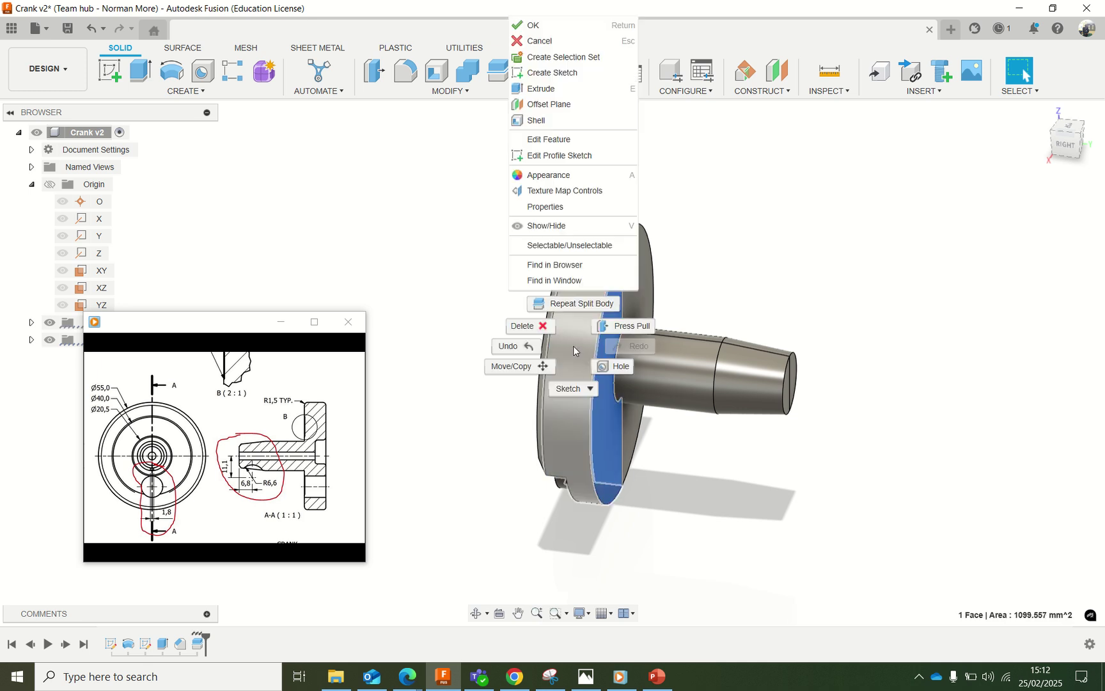
{"action": "left_click", "coordinate": [564, 226]}
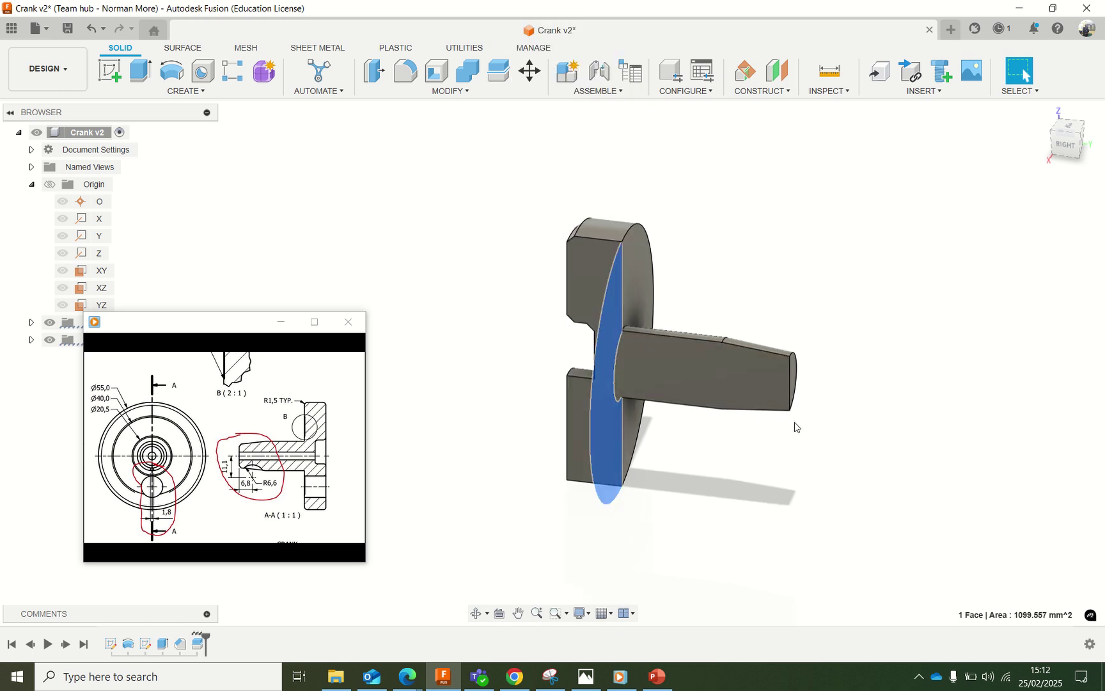
- Start a sketch on the exposed cut face and draw a 13.2 mm diameter circle overlapping the lower edge of the shaft's tapered end
{"action": "middle_click_drag", "start_coordinate": [818, 381], "coordinate": [845, 389], "text": "shift"}
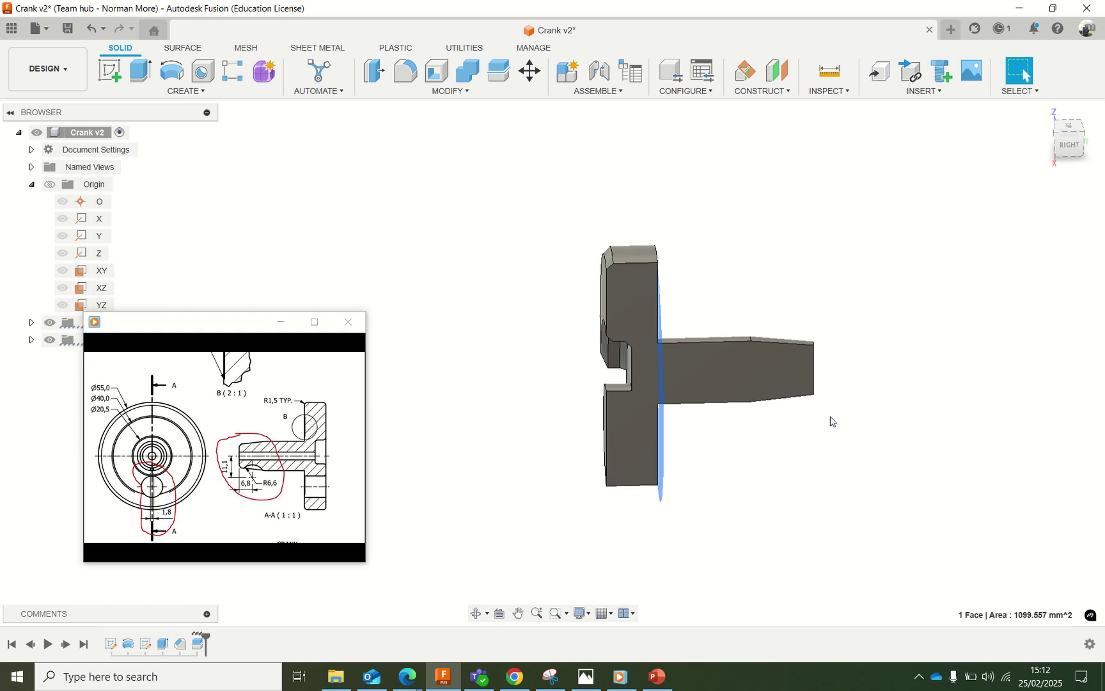
{"action": "left_click", "coordinate": [823, 428]}
{"action": "middle_click_drag", "start_coordinate": [800, 441], "coordinate": [788, 436]}
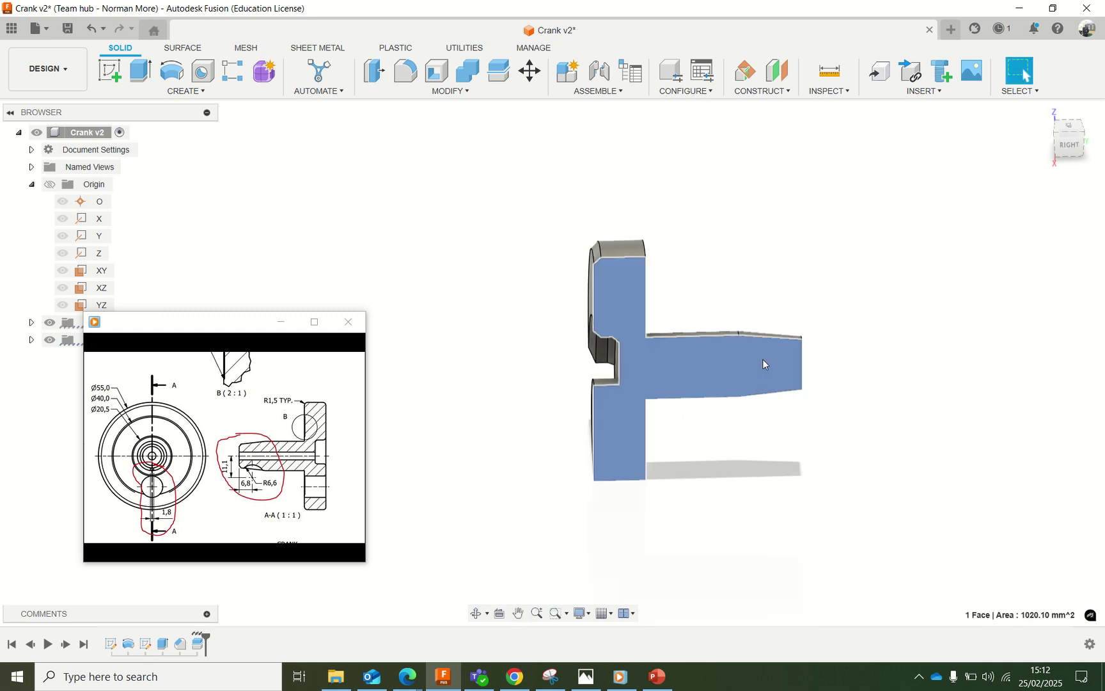
{"action": "left_click", "coordinate": [763, 363]}
{"action": "left_click", "coordinate": [114, 74]}
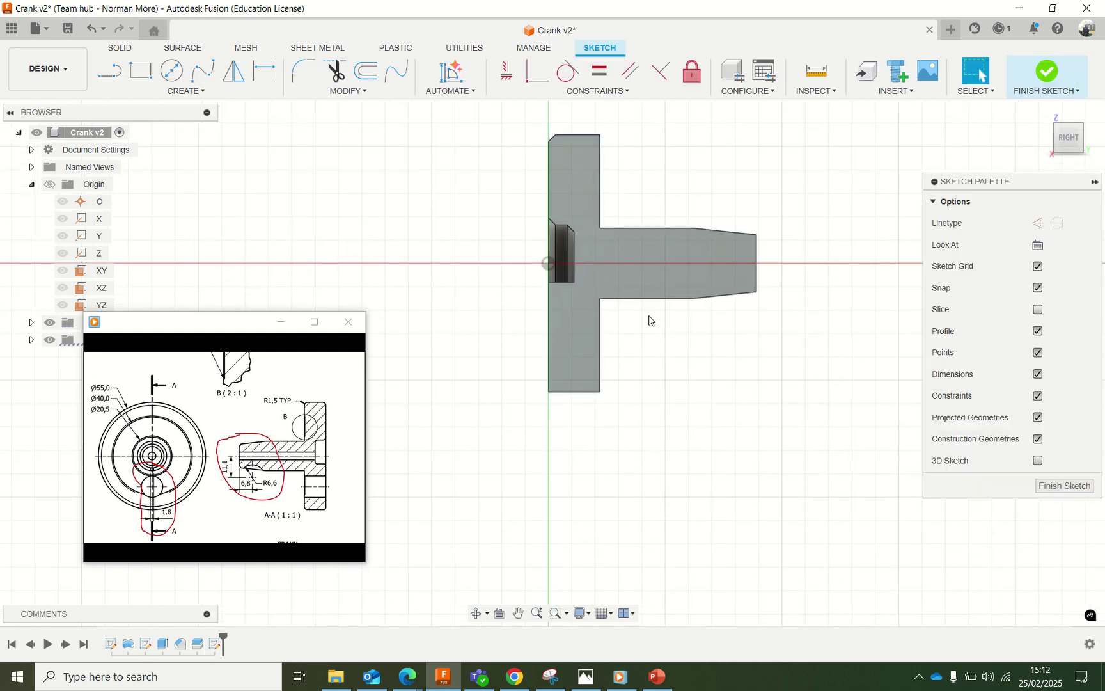
{"action": "left_click", "coordinate": [171, 70]}
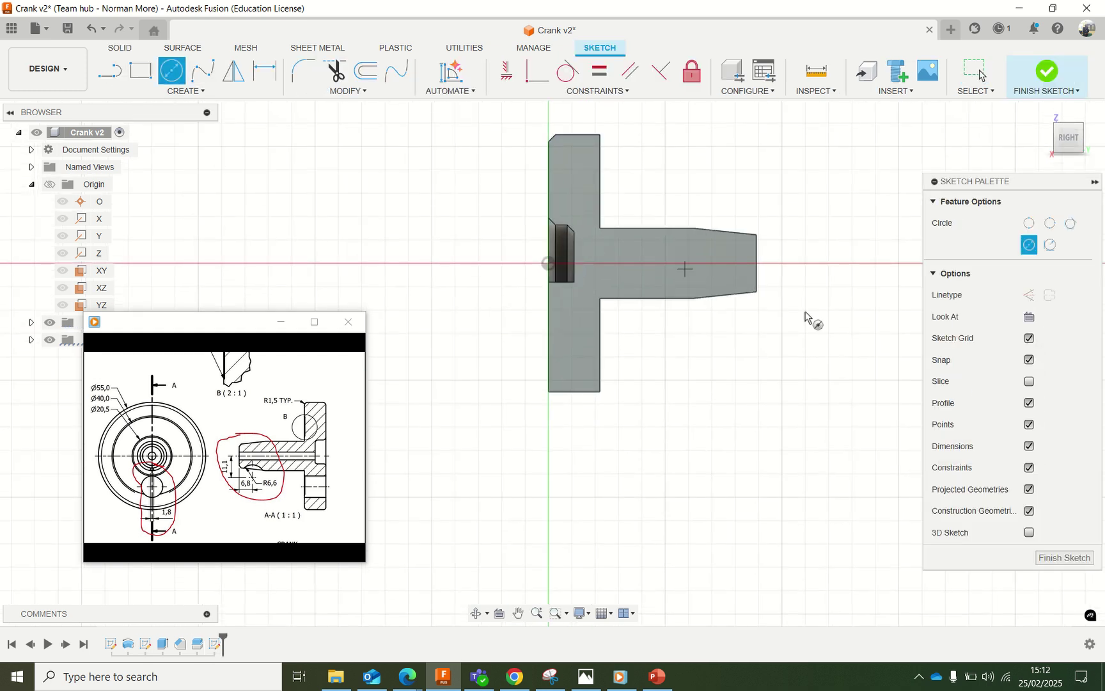
{"action": "left_click", "coordinate": [736, 321]}
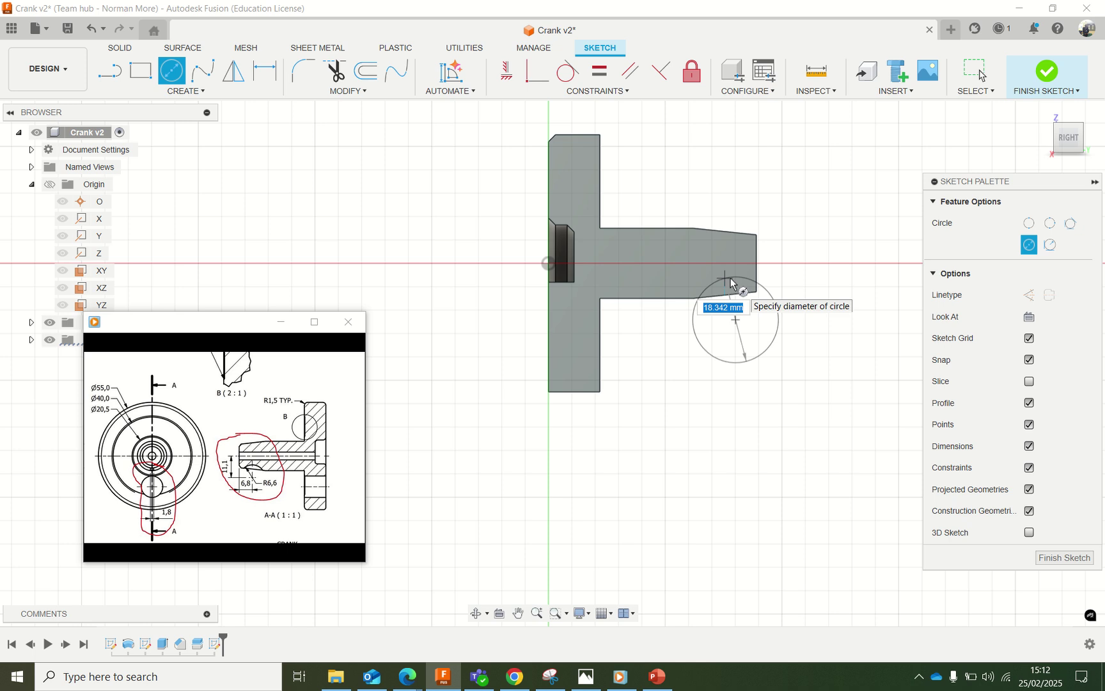
{"action": "type", "text": "13.2"}
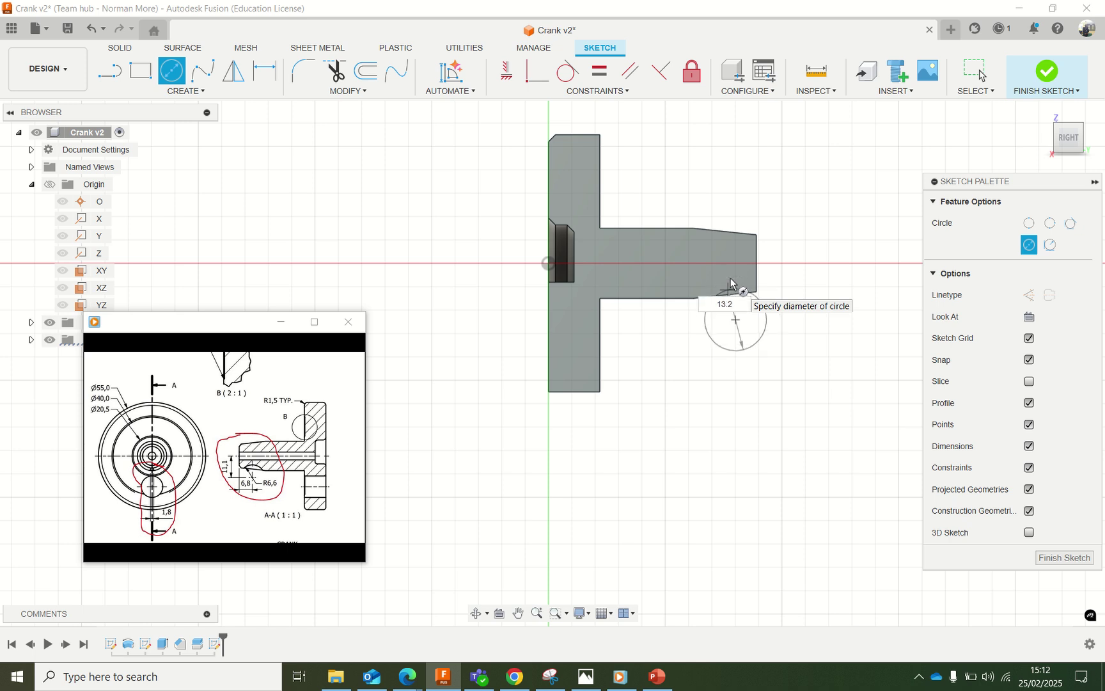
{"action": "key", "text": "Return"}
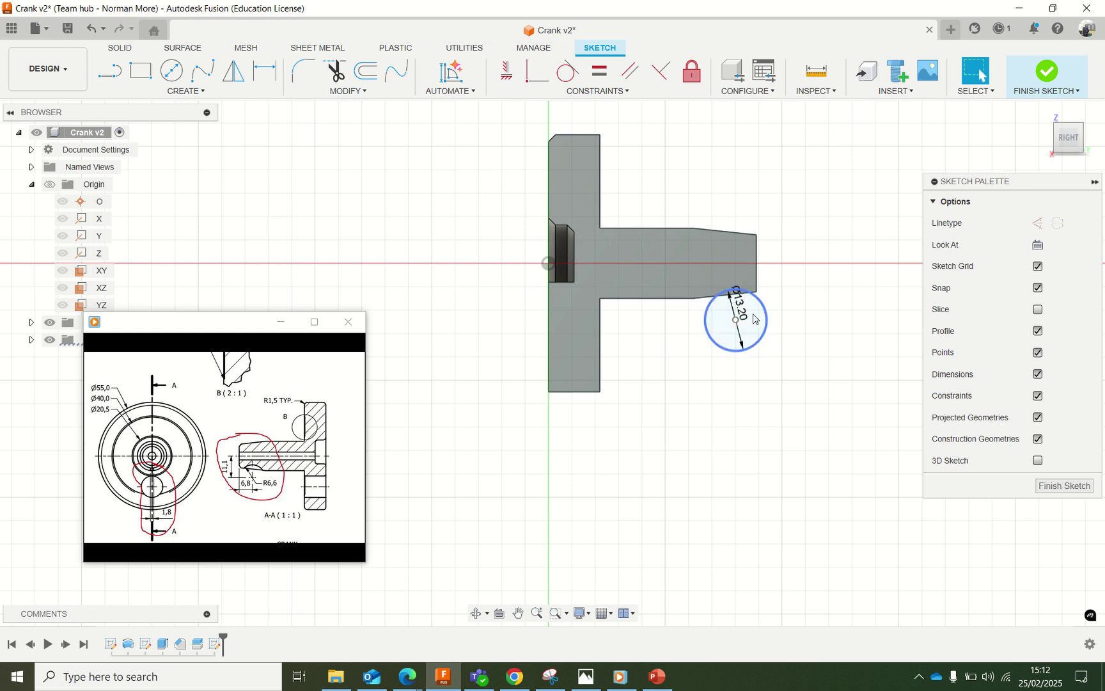
- Dimension the circle's centre 11.1 mm vertically from the sketch origin
{"action": "left_click", "coordinate": [264, 72]}
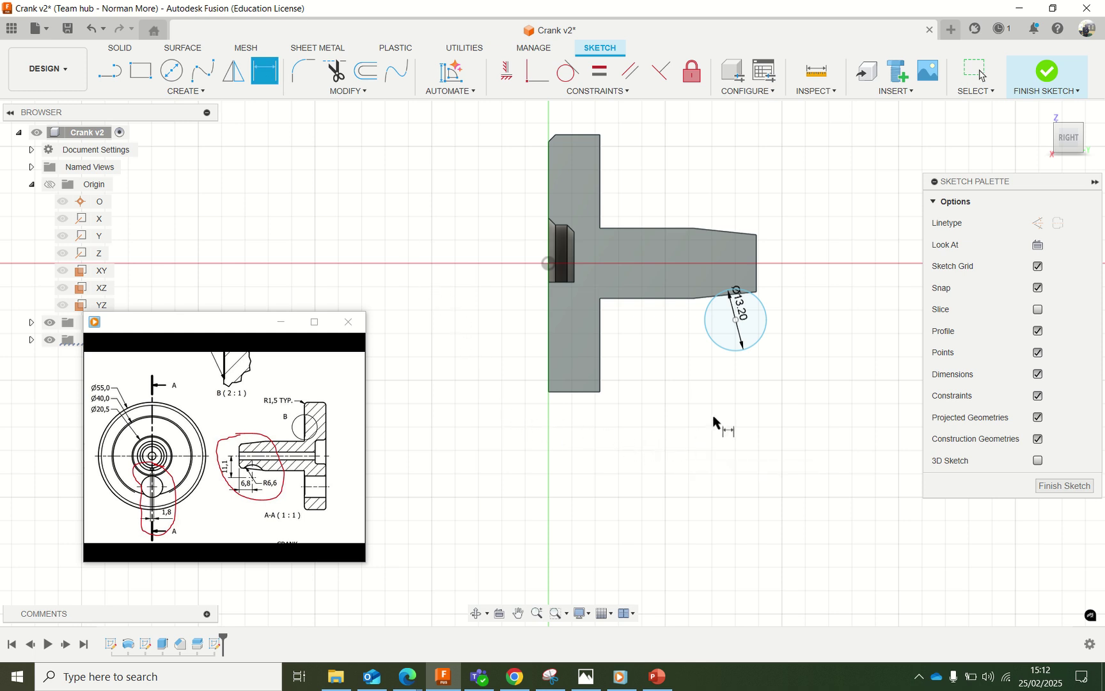
{"action": "left_click", "coordinate": [720, 346]}
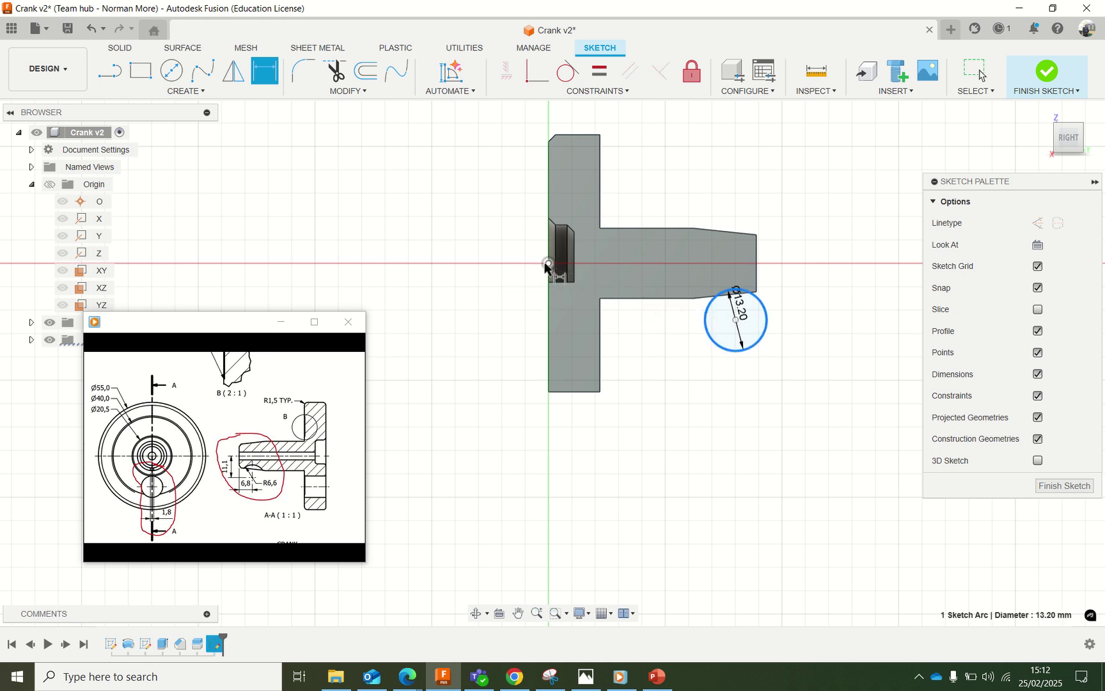
{"action": "left_click", "coordinate": [548, 263]}
{"action": "left_click", "coordinate": [808, 294]}
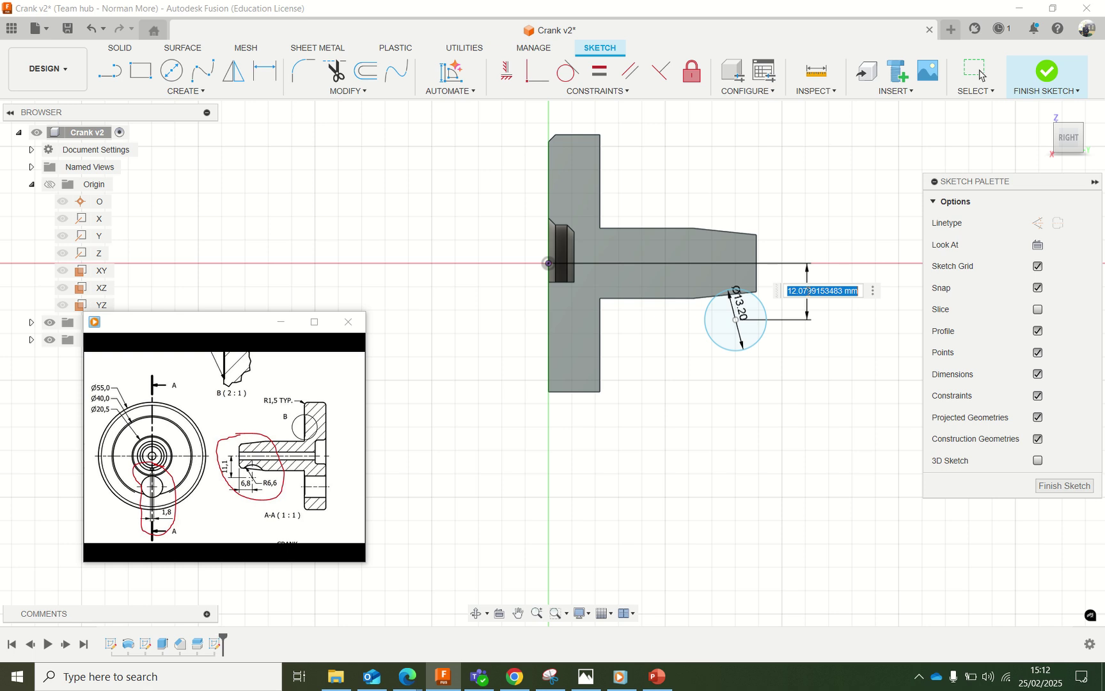
{"action": "type", "text": "11."}
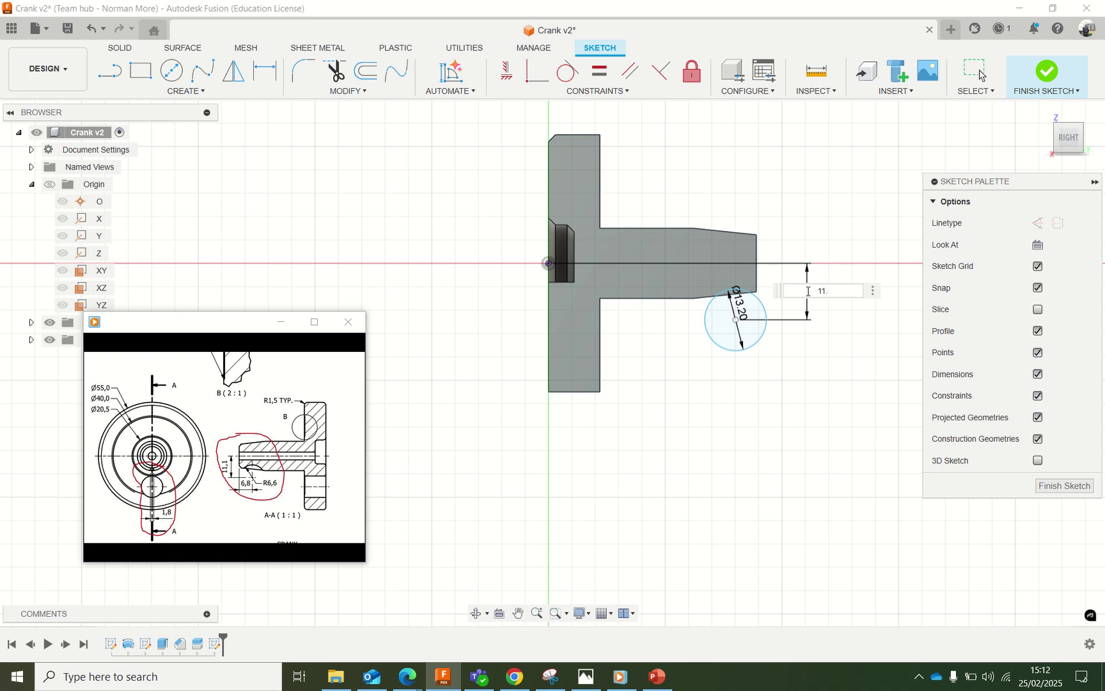
{"action": "type", "text": "1"}
{"action": "key", "text": "Return"}
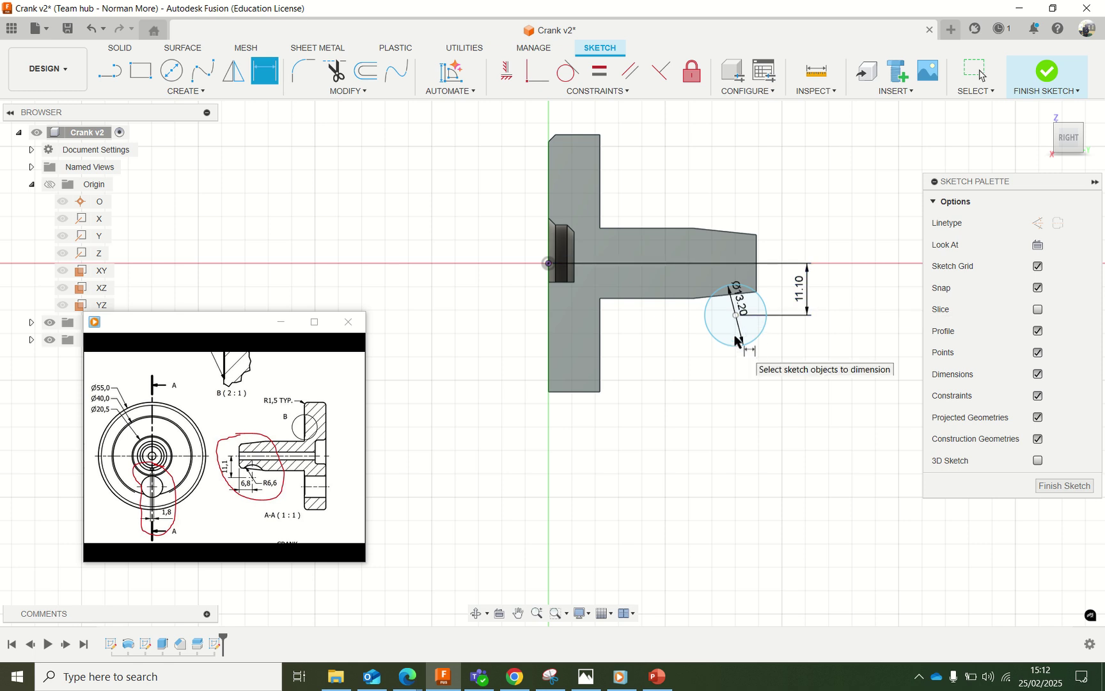
- Dimension the circle's centre 6.8 mm horizontally from the shaft's end edge
{"action": "left_click", "coordinate": [758, 275]}
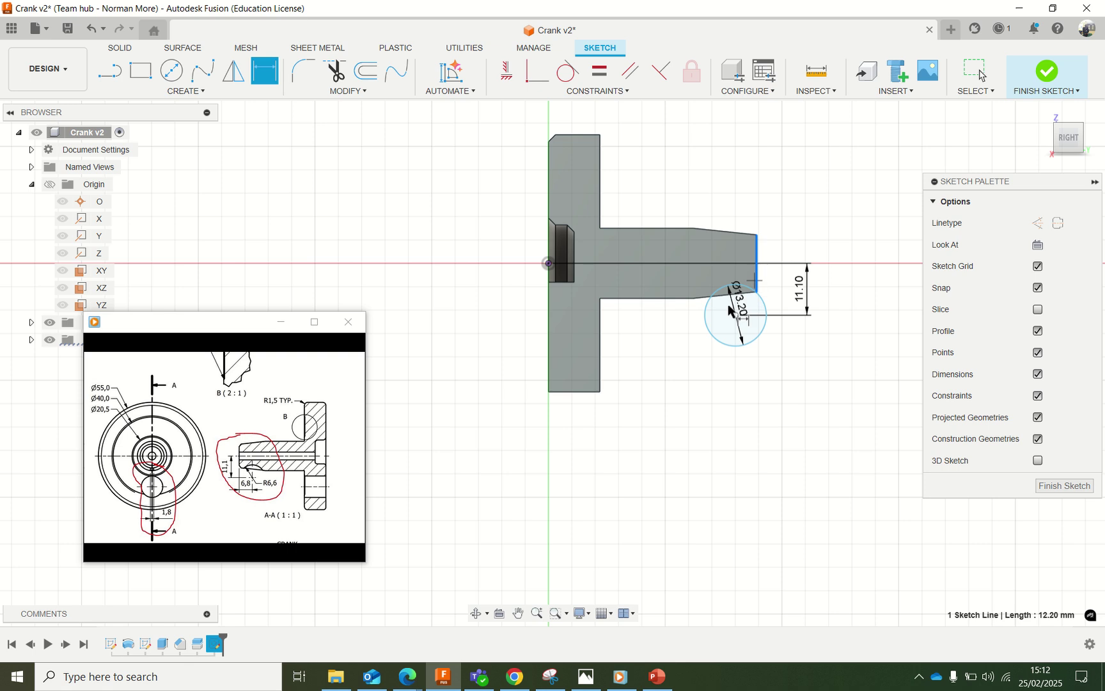
{"action": "left_click", "coordinate": [713, 334]}
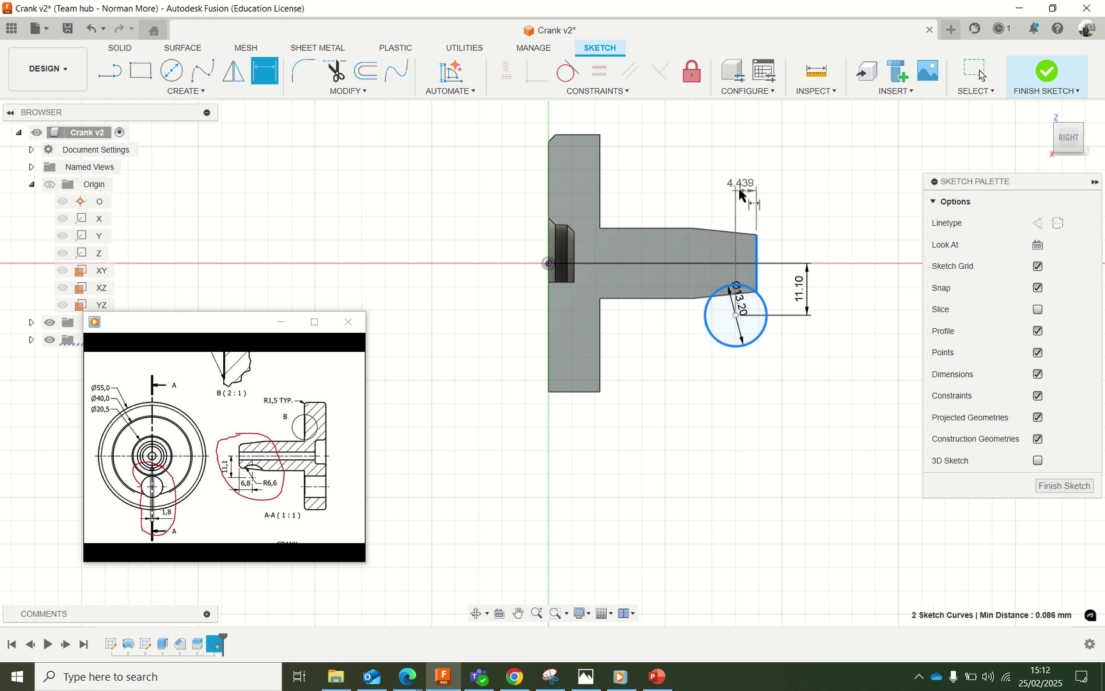
{"action": "left_click", "coordinate": [740, 190]}
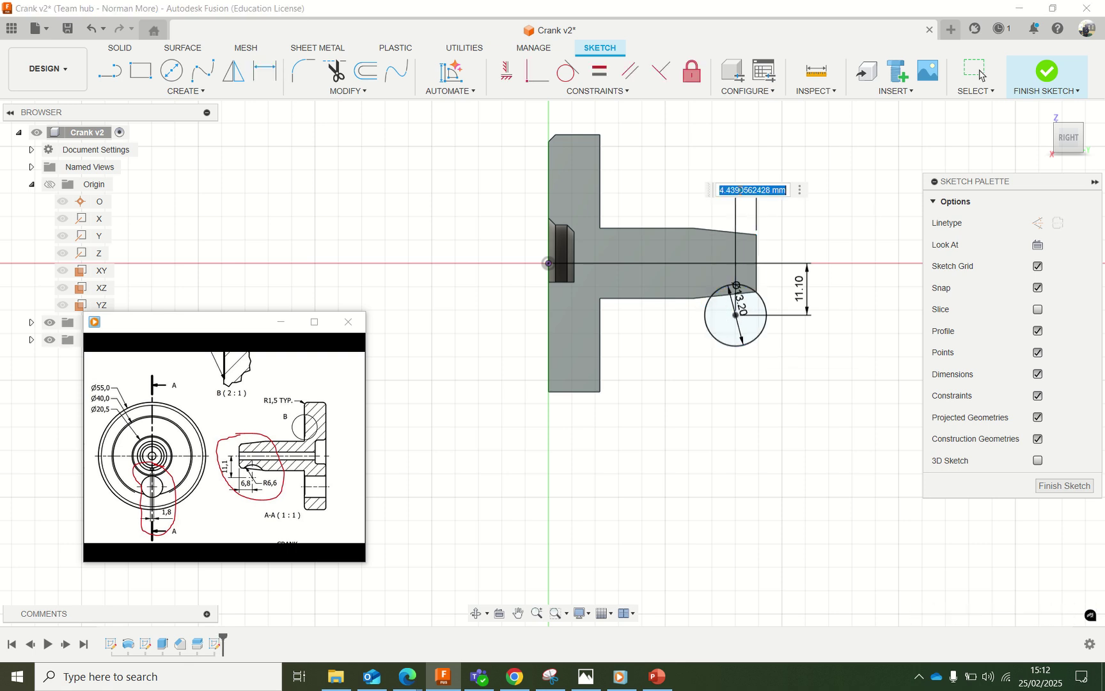
{"action": "type", "text": "6.8"}
{"action": "key", "text": "Return"}
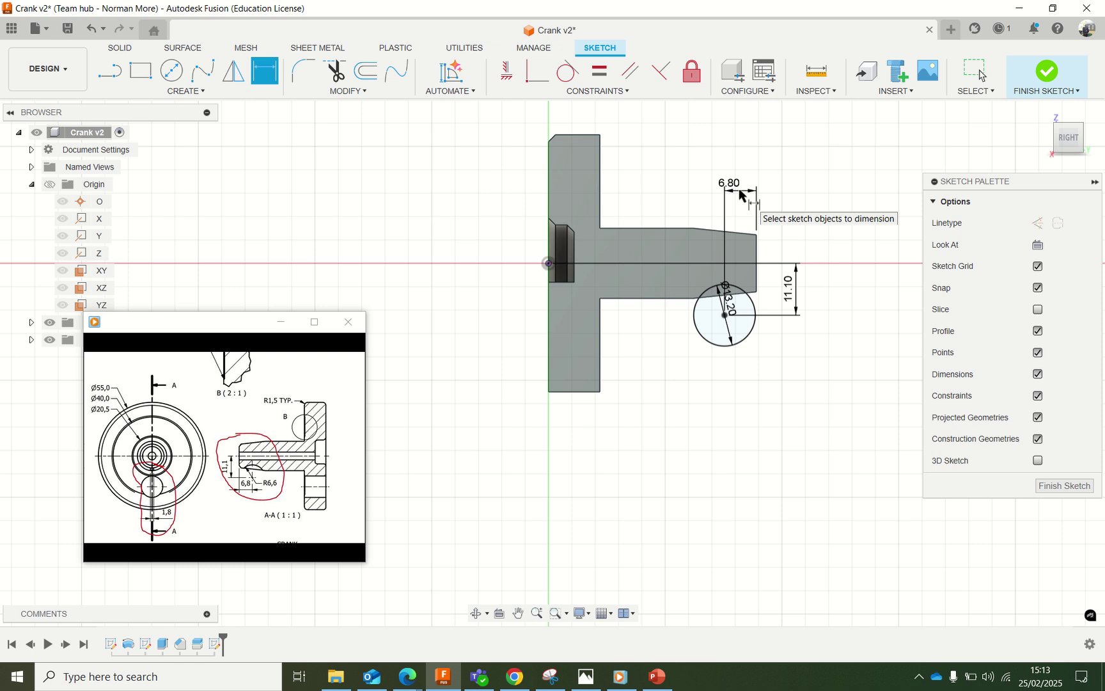
{"action": "key", "text": "Escape"}
- Start an Extrude of the circle segment overlapping the tapered shaft, with Symmetric direction and the Cut operation
{"action": "middle_click_drag", "start_coordinate": [769, 355], "coordinate": [735, 338], "text": "shift"}
{"action": "key", "text": "d"}
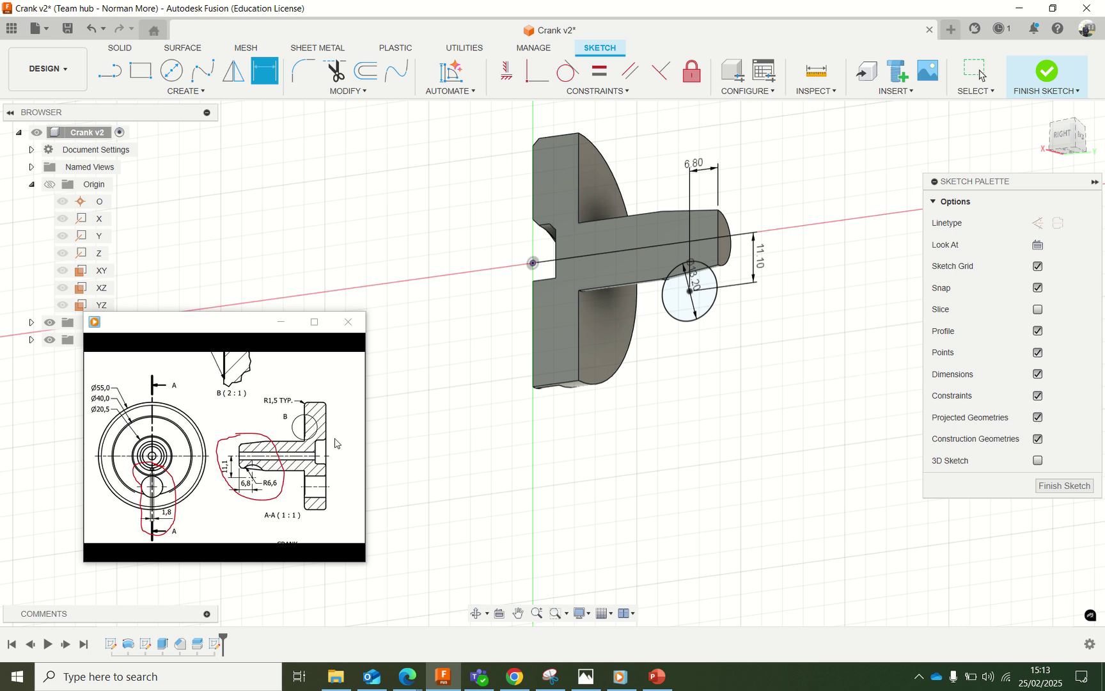
{"action": "mouse_move", "coordinate": [159, 496]}
{"action": "left_click", "coordinate": [114, 50]}
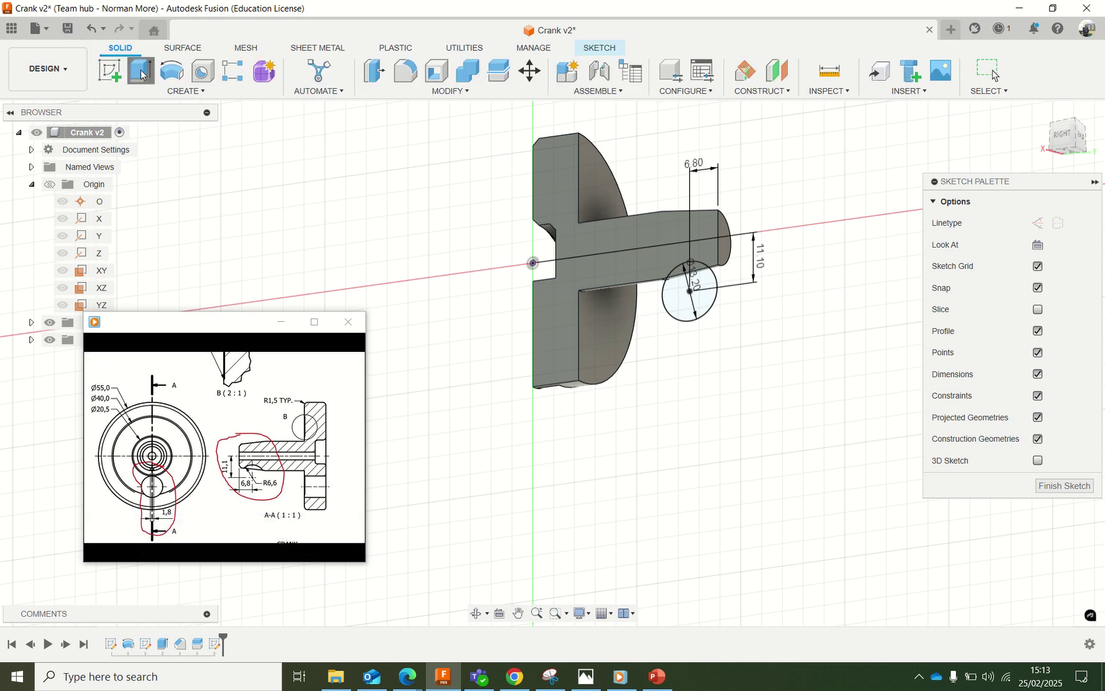
{"action": "left_click", "coordinate": [140, 70]}
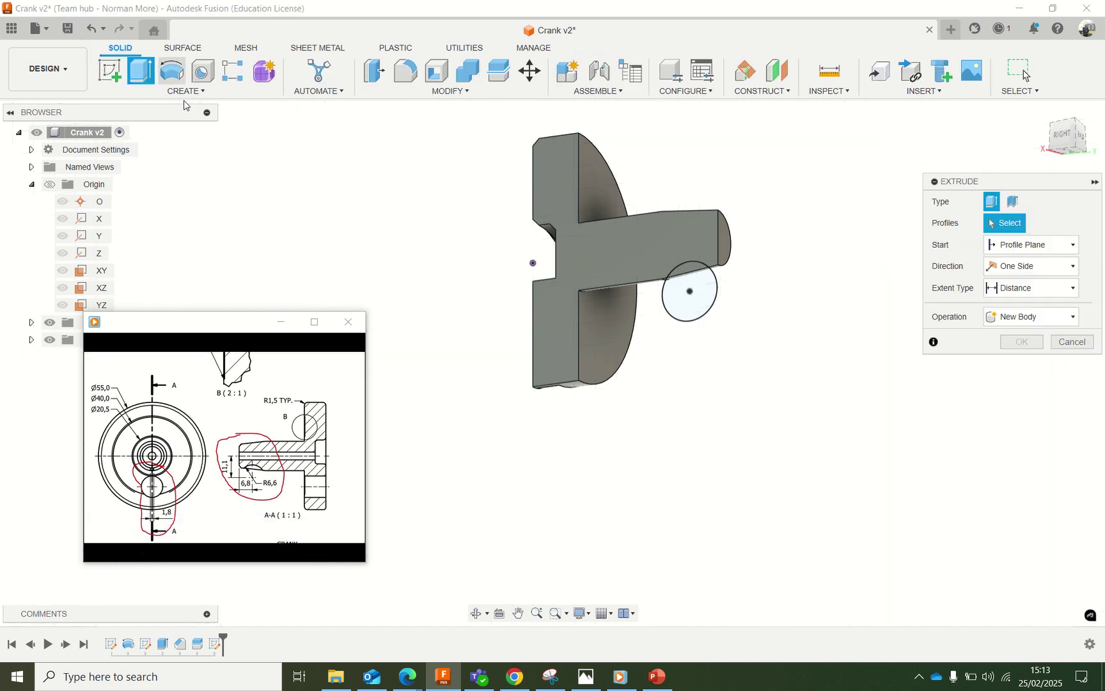
{"action": "left_click", "coordinate": [689, 276]}
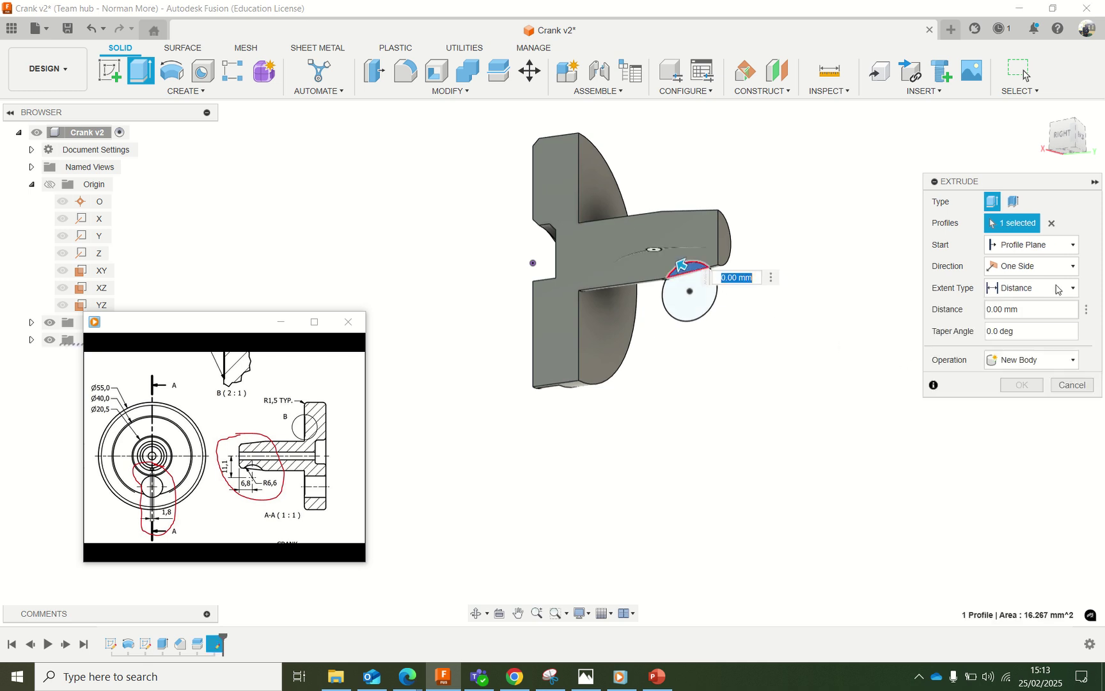
{"action": "left_click", "coordinate": [1069, 267]}
{"action": "left_click", "coordinate": [1041, 313]}
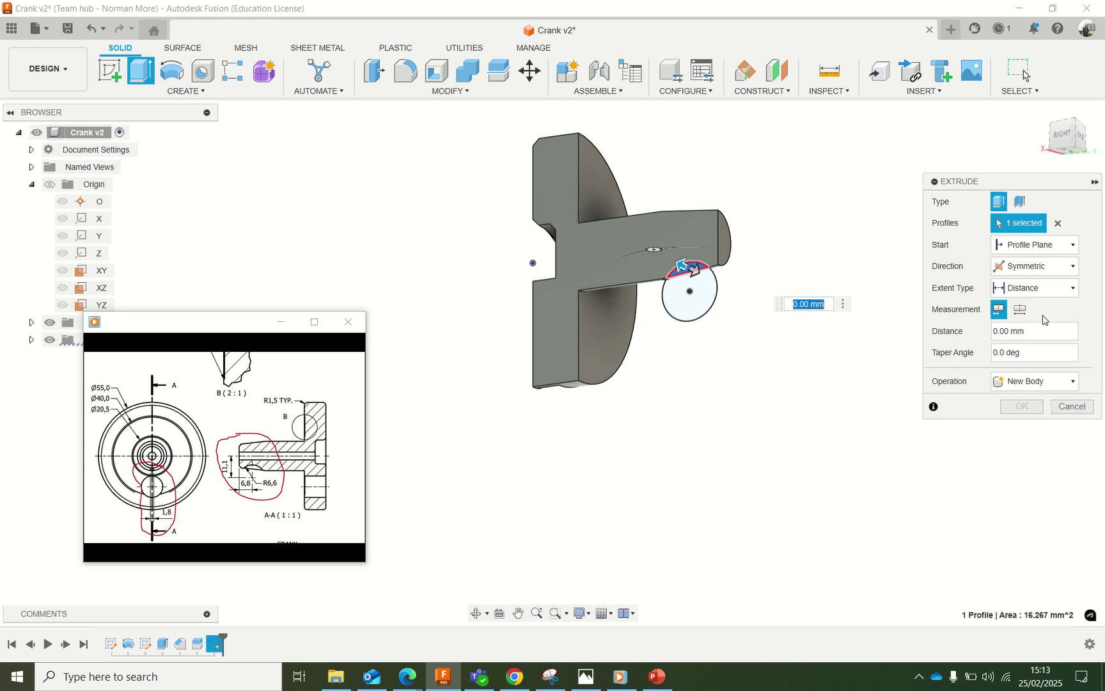
{"action": "left_click", "coordinate": [1019, 382]}
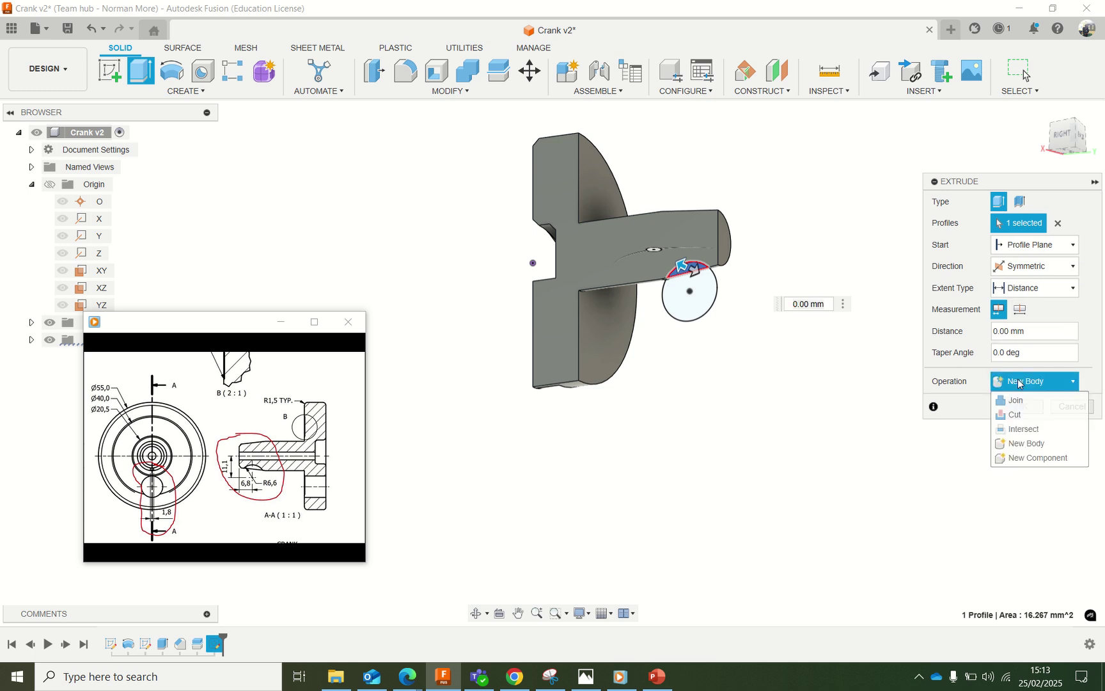
{"action": "left_click", "coordinate": [1014, 414]}
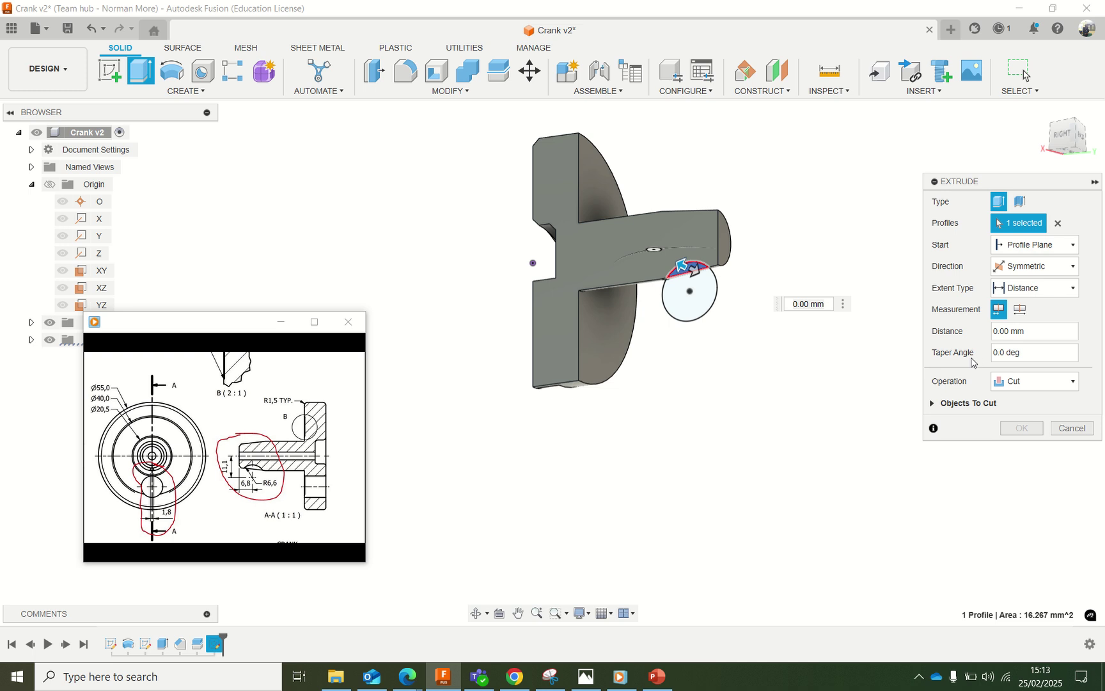
- Measure the symmetric keyway cut by whole length, set its distance to -1.8 mm and complete the cut
{"action": "left_click", "coordinate": [1022, 310]}
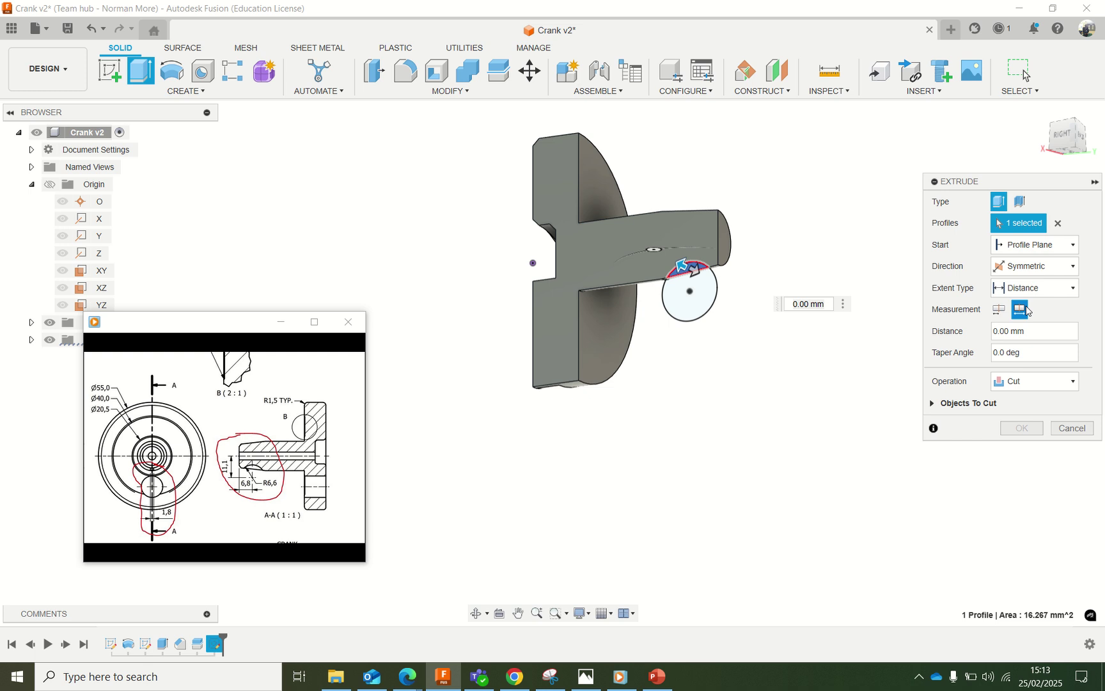
{"action": "left_click_drag", "start_coordinate": [1029, 332], "coordinate": [936, 336]}
{"action": "type", "text": "1.8"}
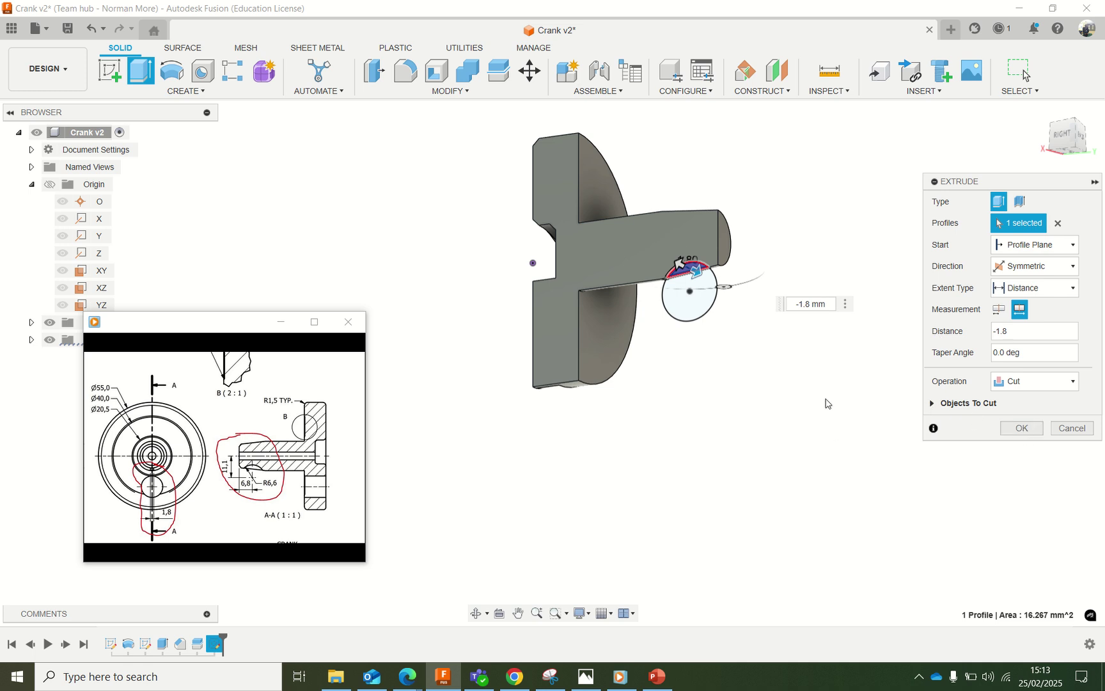
{"action": "left_click", "coordinate": [1012, 428]}
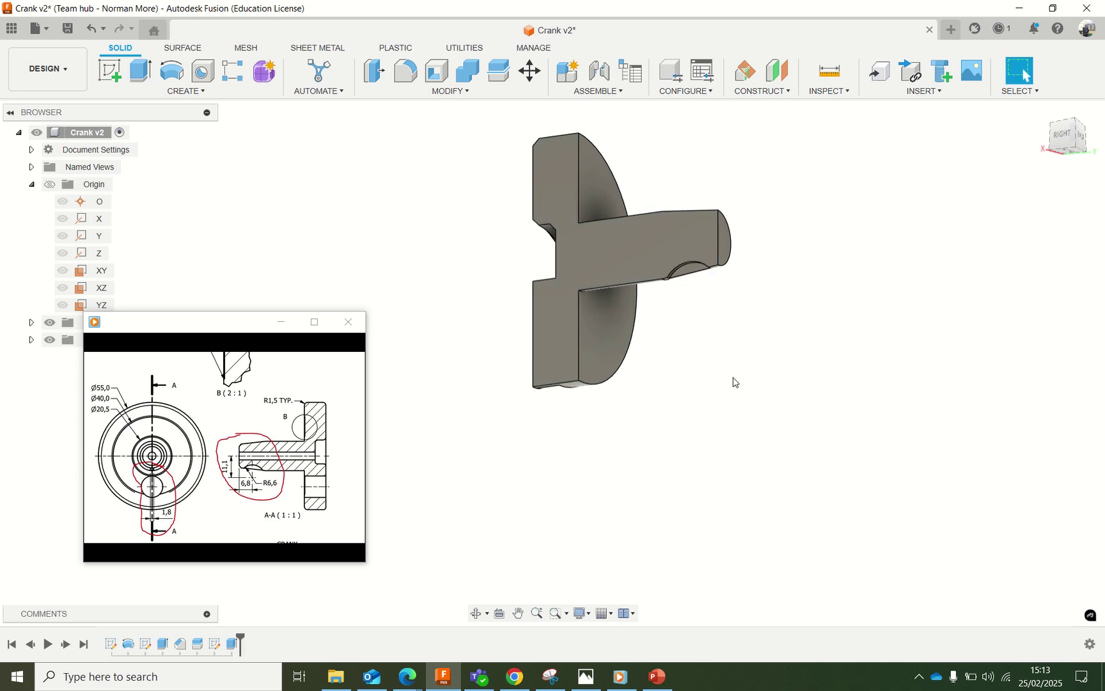
{"action": "middle_click_drag", "start_coordinate": [735, 382], "coordinate": [725, 340], "text": "shift"}
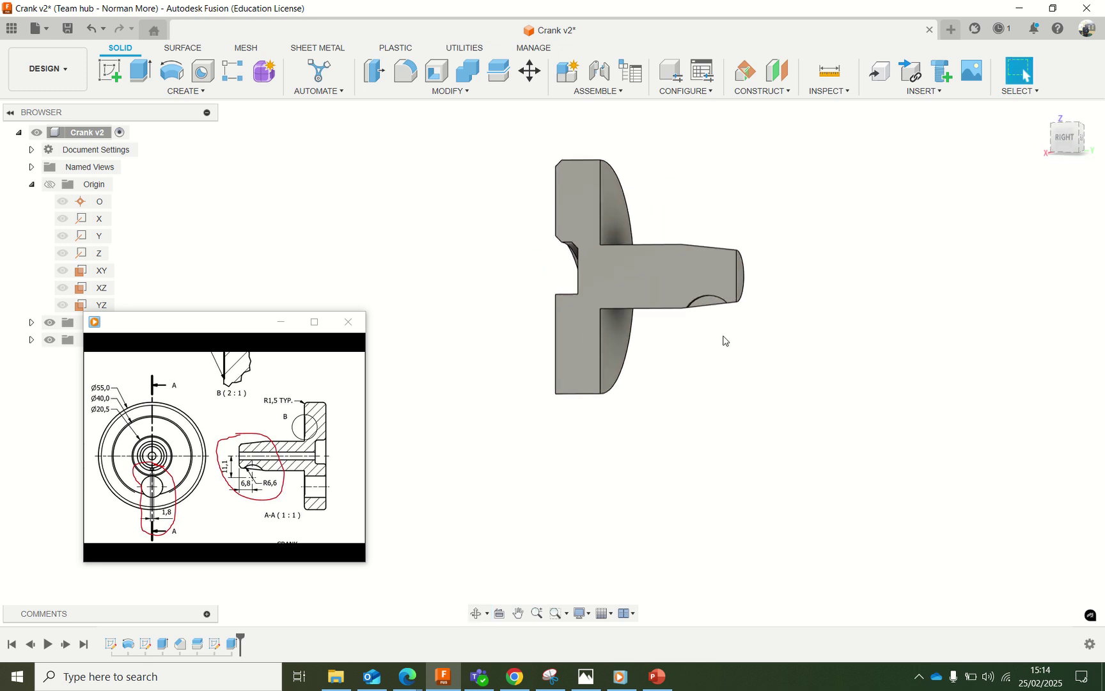
{"action": "left_click", "coordinate": [687, 274]}
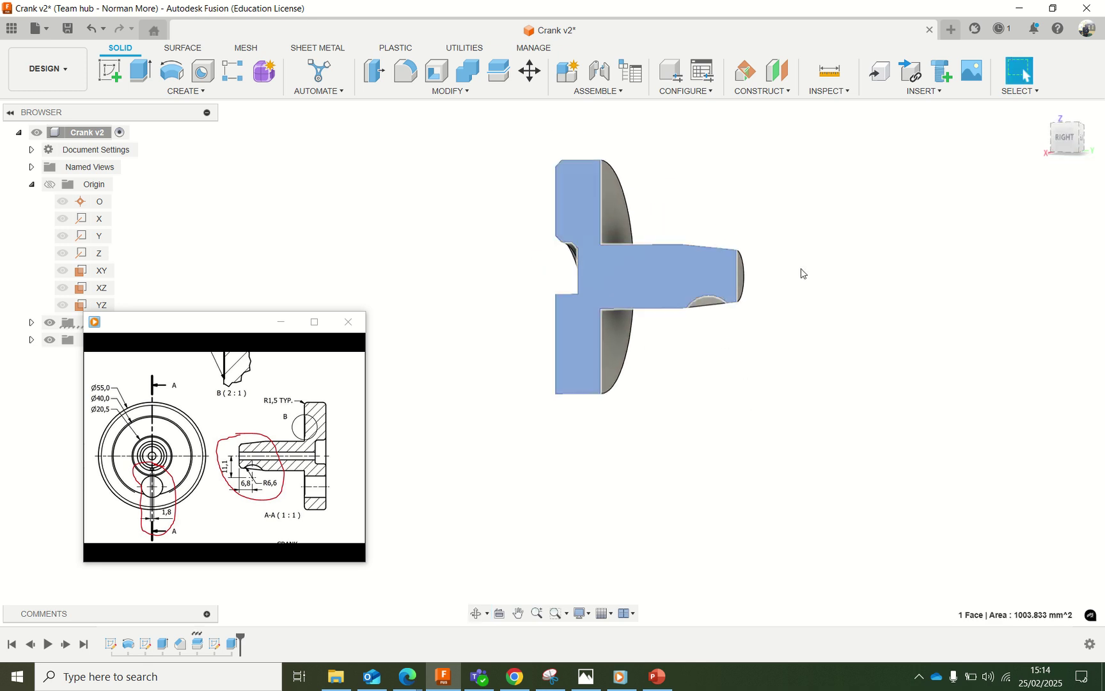
{"action": "left_click", "coordinate": [1061, 151]}
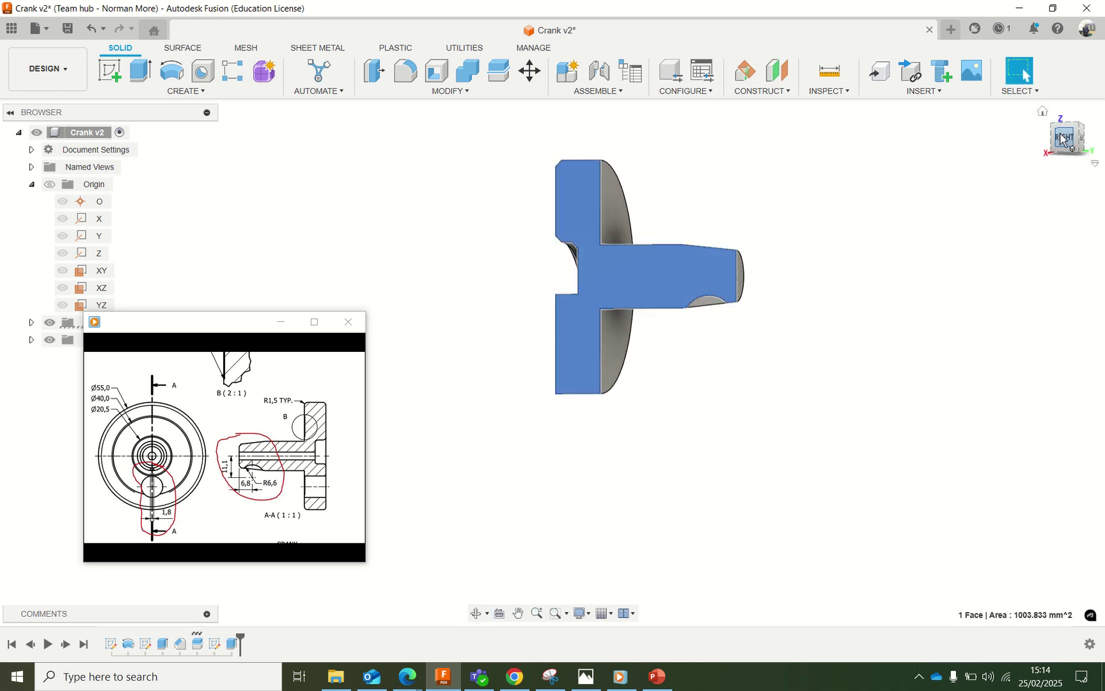
{"action": "left_click", "coordinate": [743, 383]}
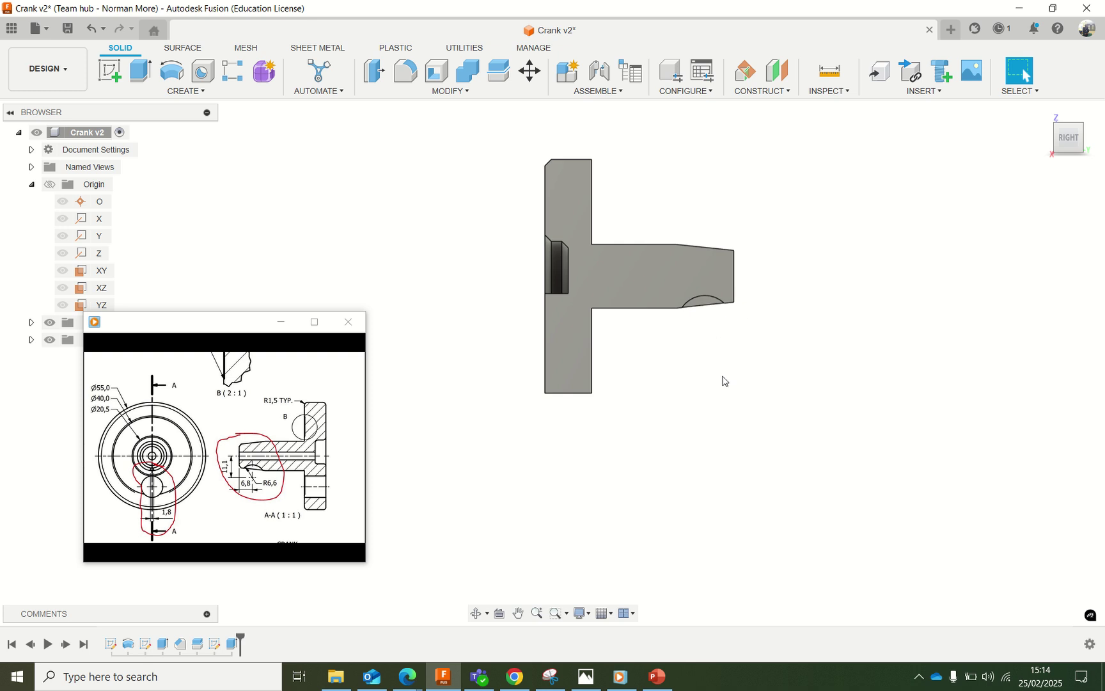
- Mirror the half crank body across its flat cut face with the Join operation to form the full crank
{"action": "middle_click_drag", "start_coordinate": [722, 380], "coordinate": [656, 356]}
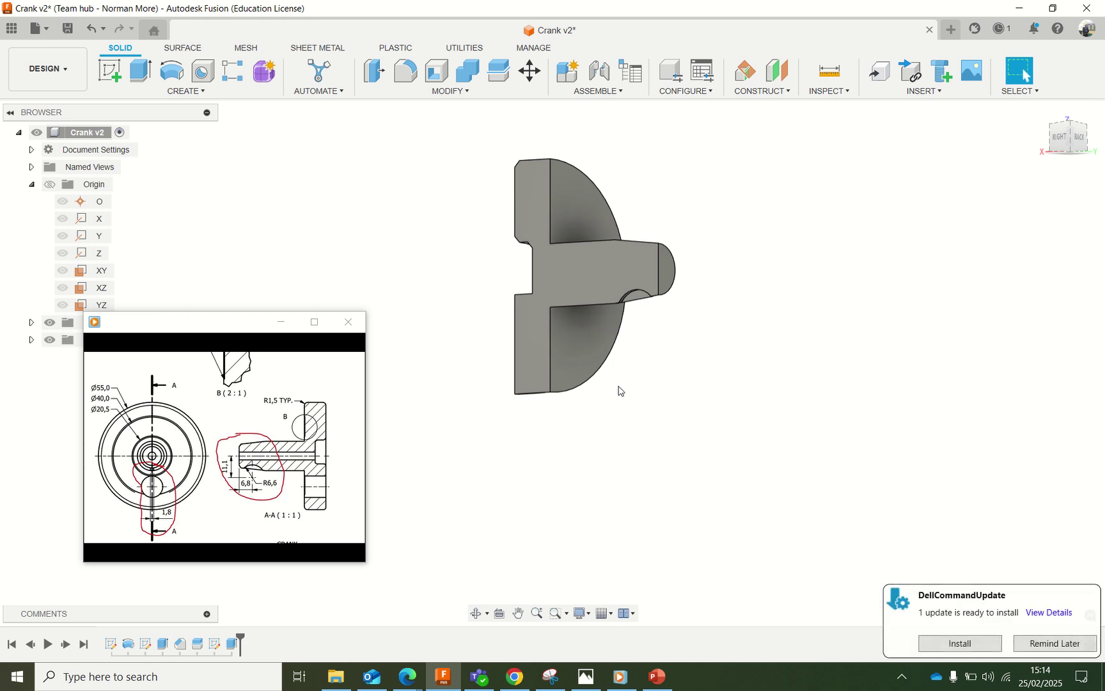
{"action": "left_click", "coordinate": [202, 92]}
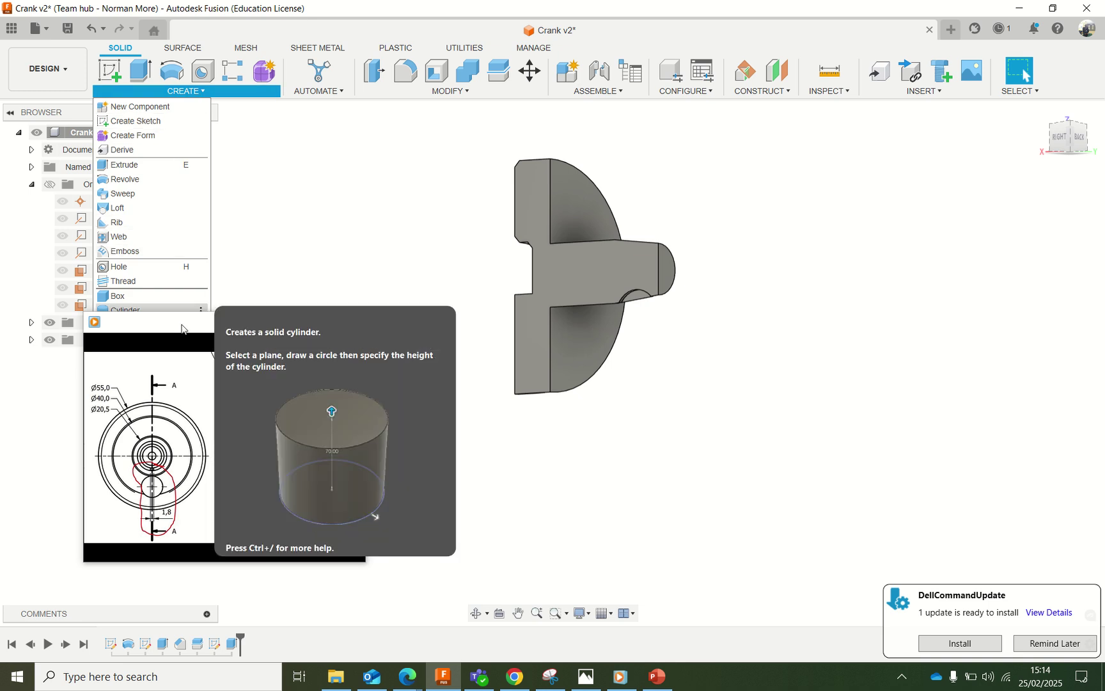
{"action": "left_click_drag", "start_coordinate": [181, 329], "coordinate": [200, 419]}
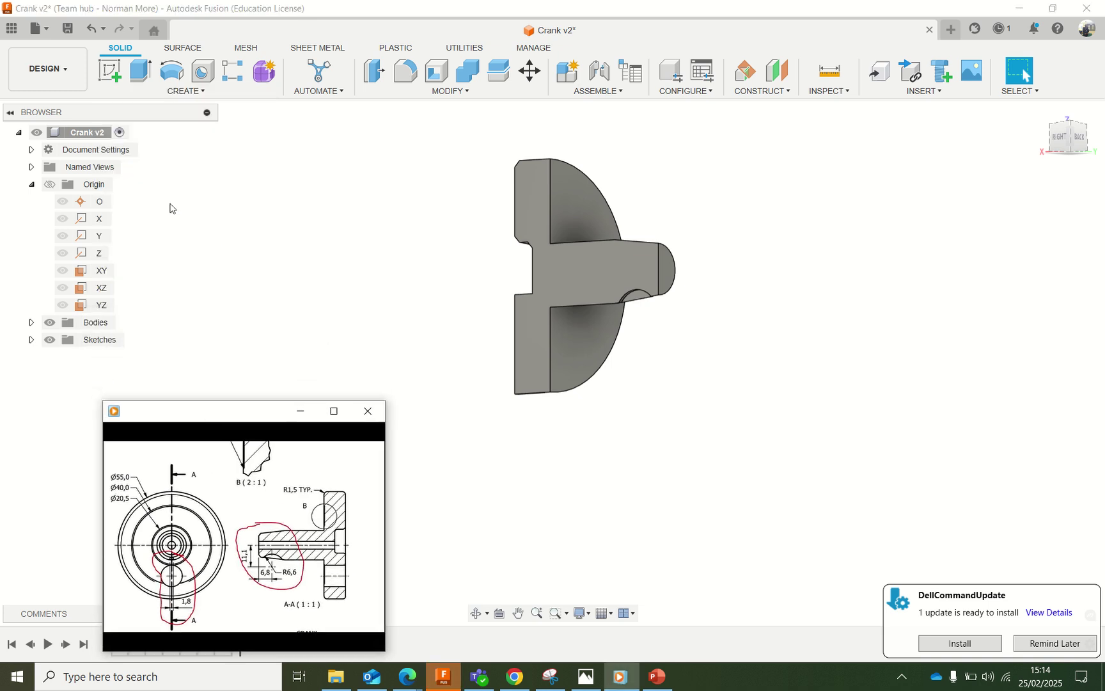
{"action": "left_click", "coordinate": [170, 92]}
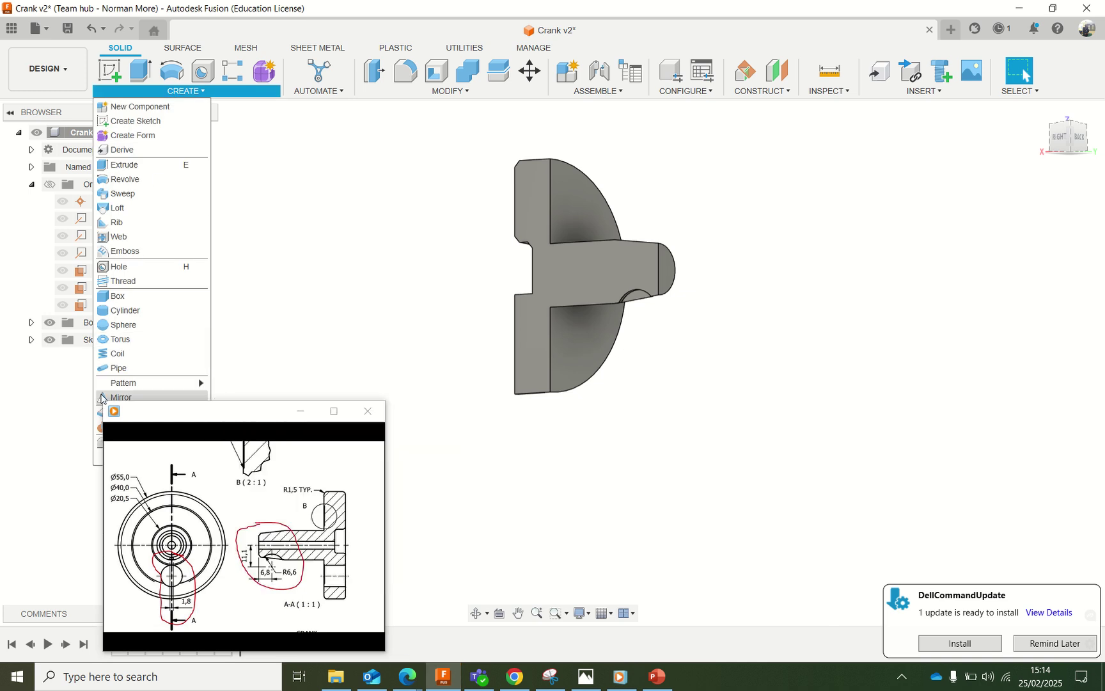
{"action": "left_click", "coordinate": [123, 398]}
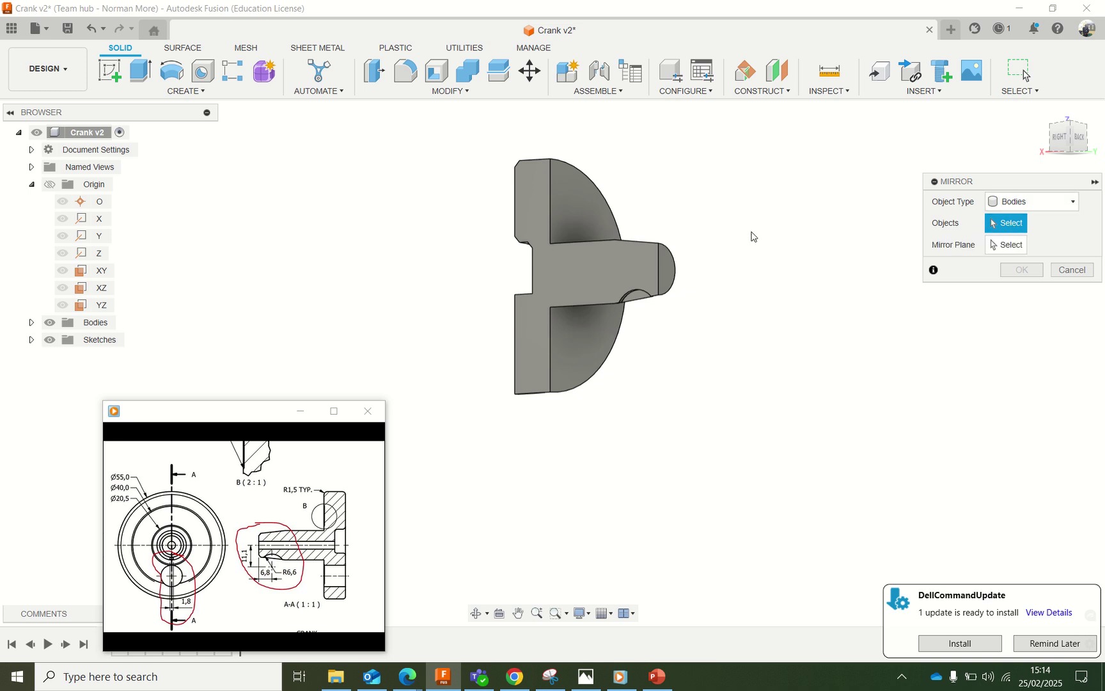
{"action": "left_click", "coordinate": [572, 273]}
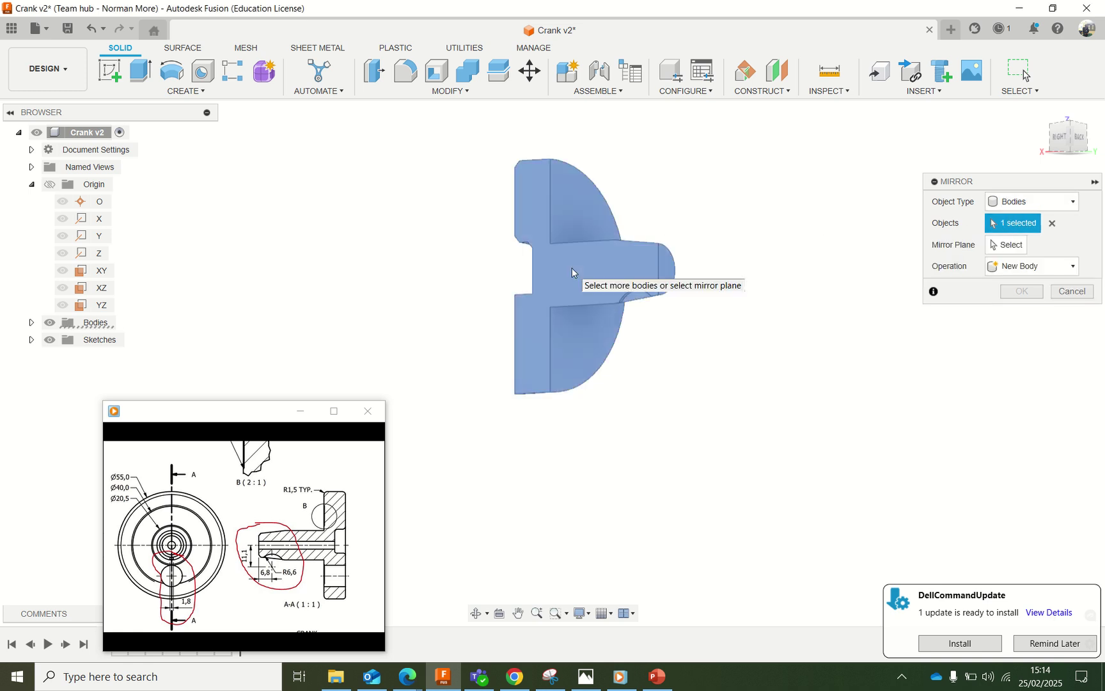
{"action": "left_click", "coordinate": [1014, 247]}
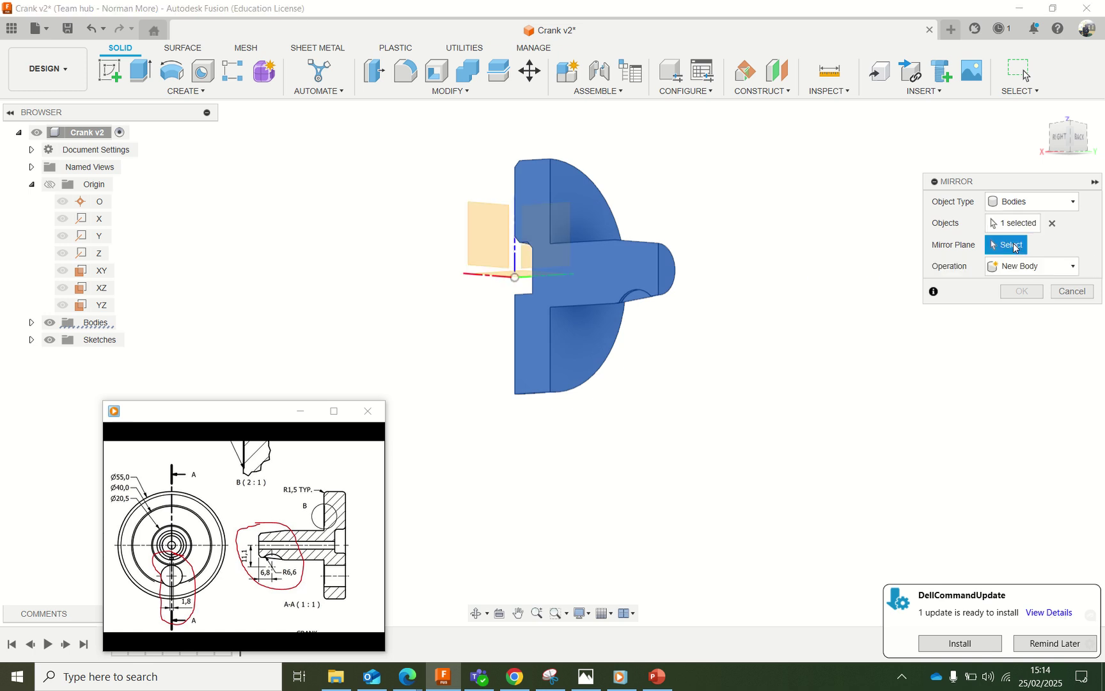
{"action": "left_click", "coordinate": [611, 276]}
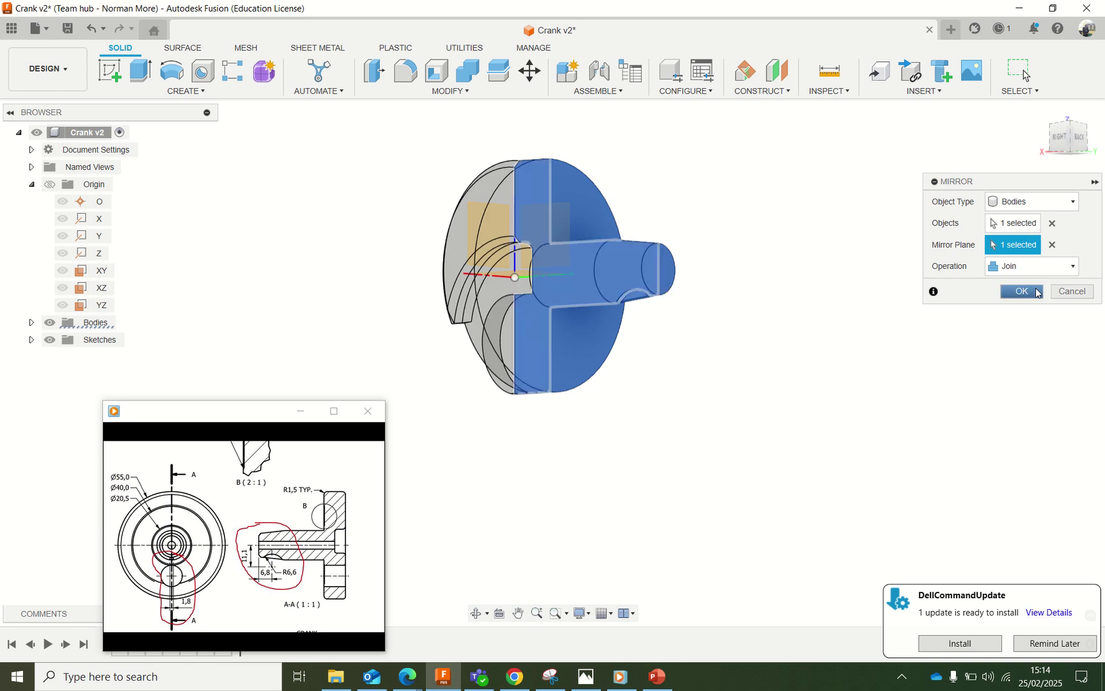
{"action": "left_click", "coordinate": [1025, 292]}
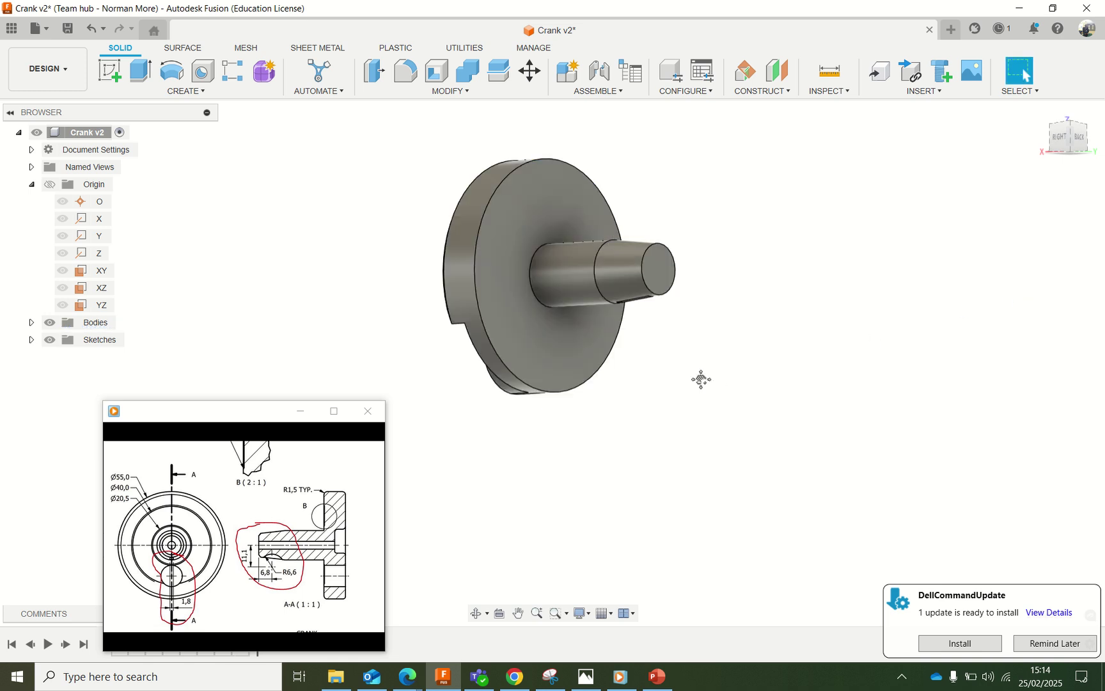
{"action": "middle_click_drag", "start_coordinate": [701, 380], "coordinate": [581, 286], "text": "shift"}
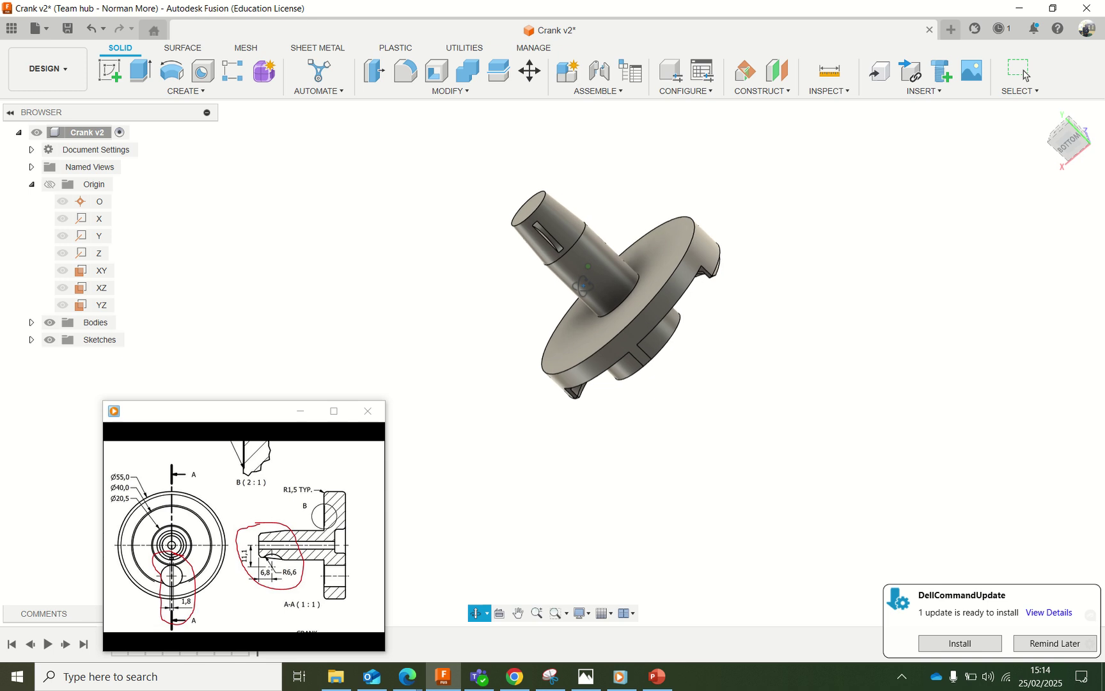
{"action": "left_click", "coordinate": [657, 677]}
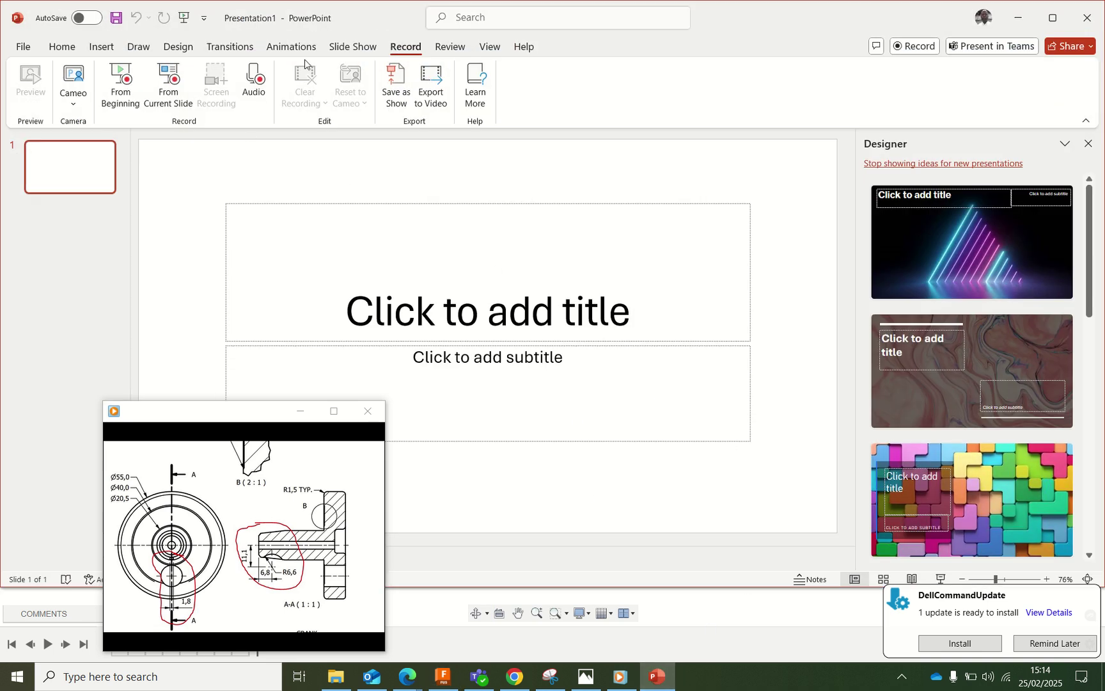